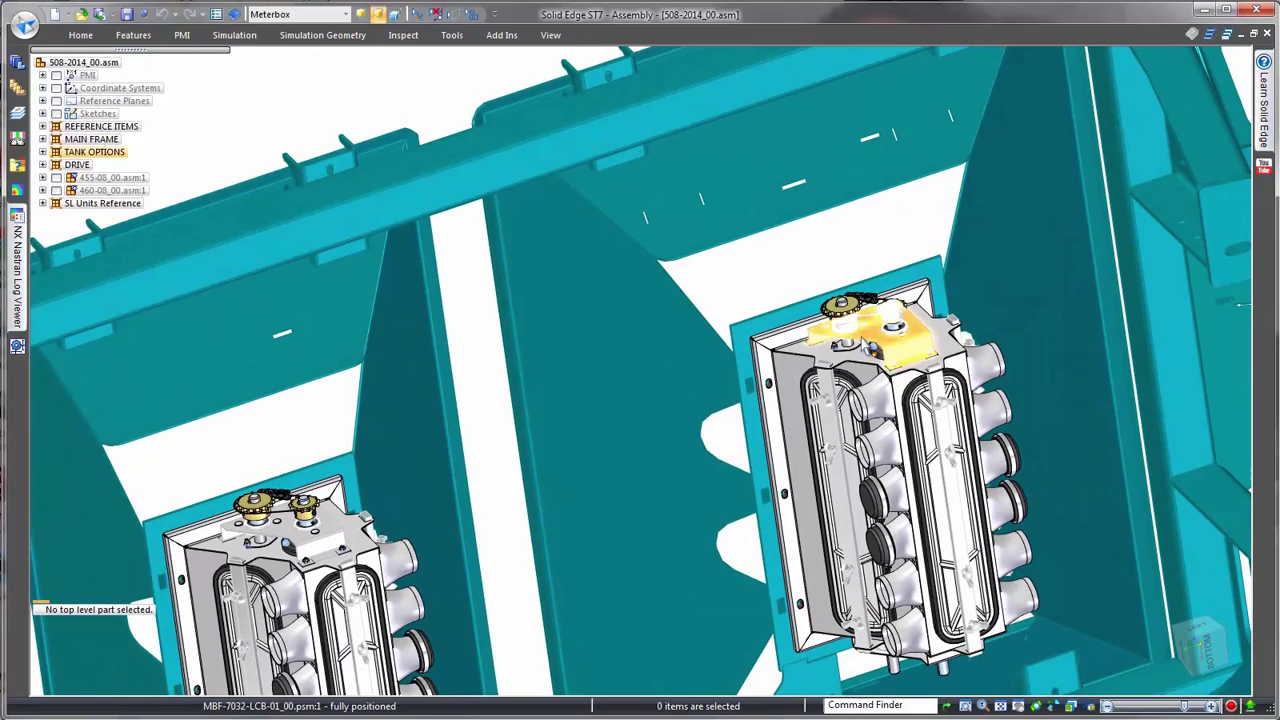
Open the 420-00-002_00.asm:3 subassembly for editing.
right_click(875, 345)
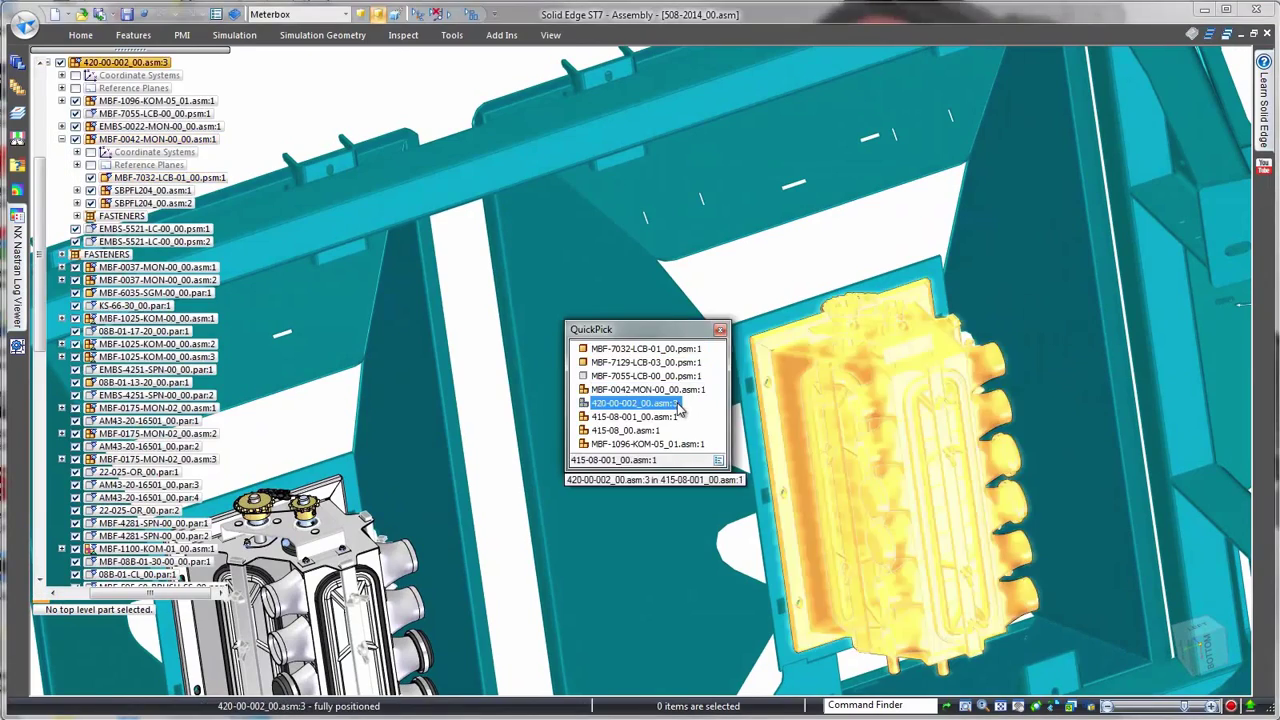
right_click(677, 405)
left_click(740, 242)
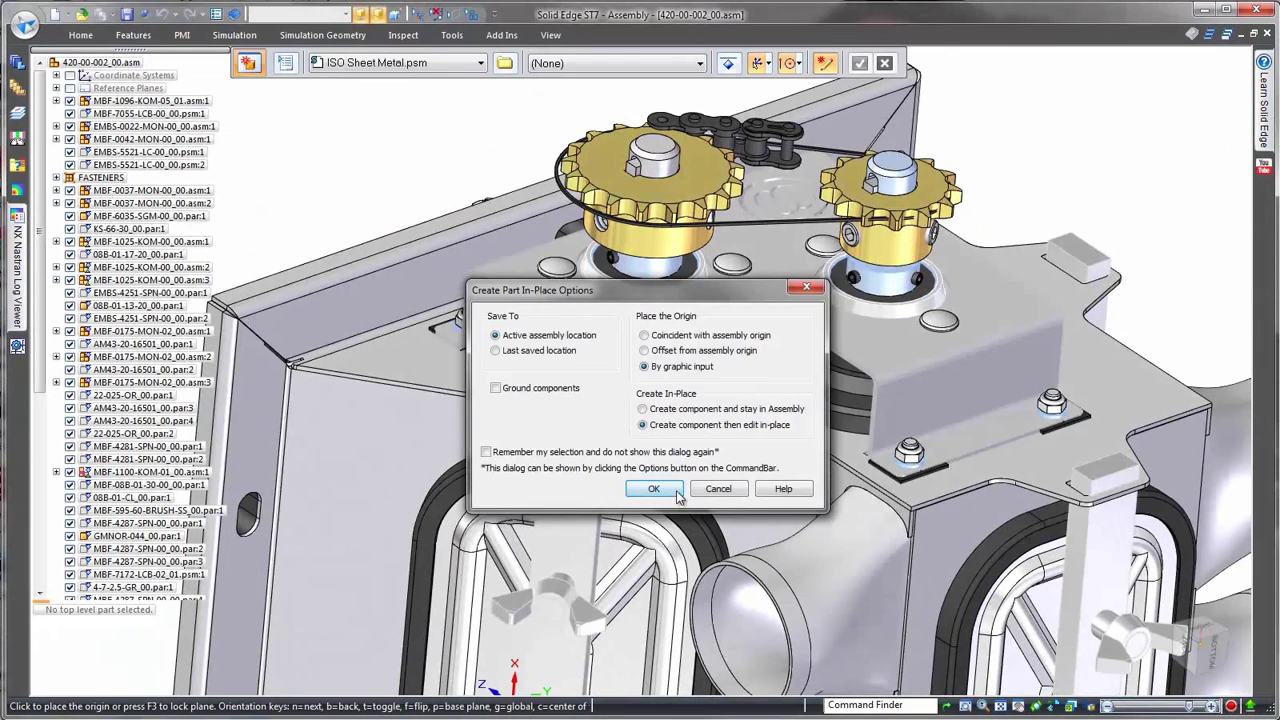
Create sheet metal part Gaurd.psm in place from ISO Sheet Metal.psm in Stainless Steel, 304, with its origin on the large sprocket's shaft end.
left_click(657, 496)
left_click(700, 63)
left_click(669, 106)
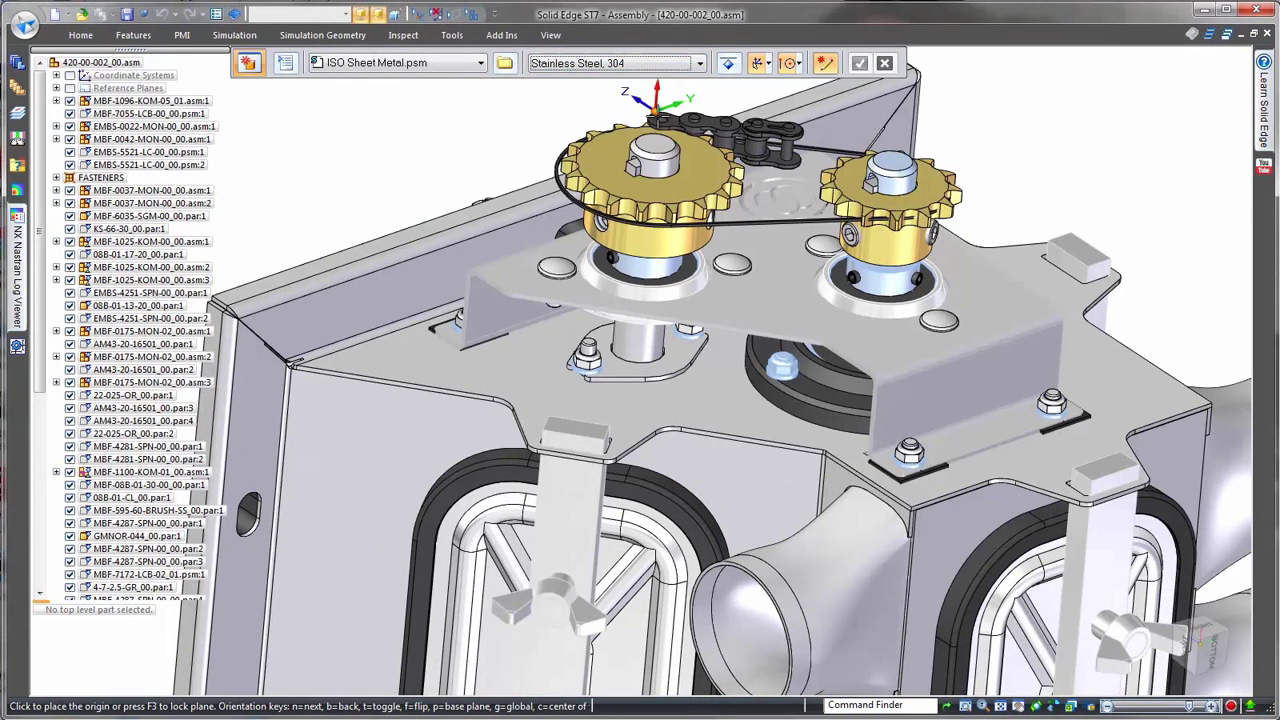
right_click(453, 154)
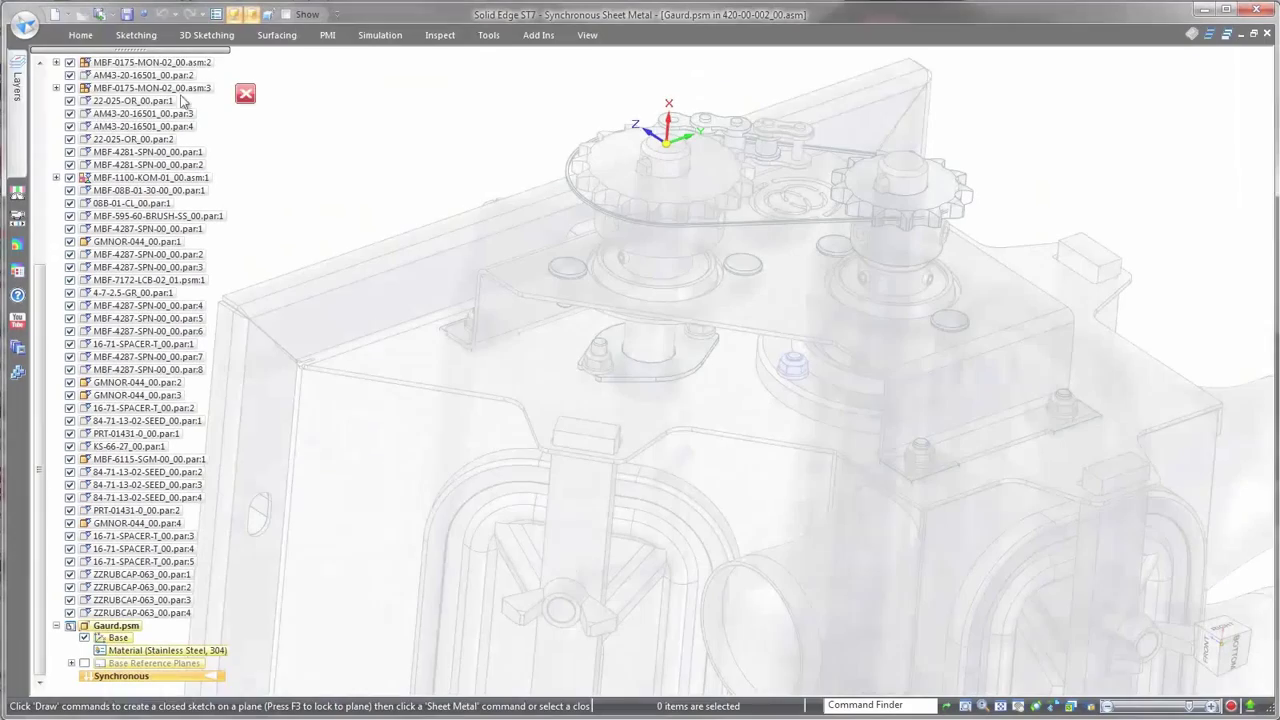
Project the outline edges of the housing's top plate and bracket onto the sketch plane at the sprocket shaft's end.
left_click(296, 60)
scroll(651, 126, "up", 5)
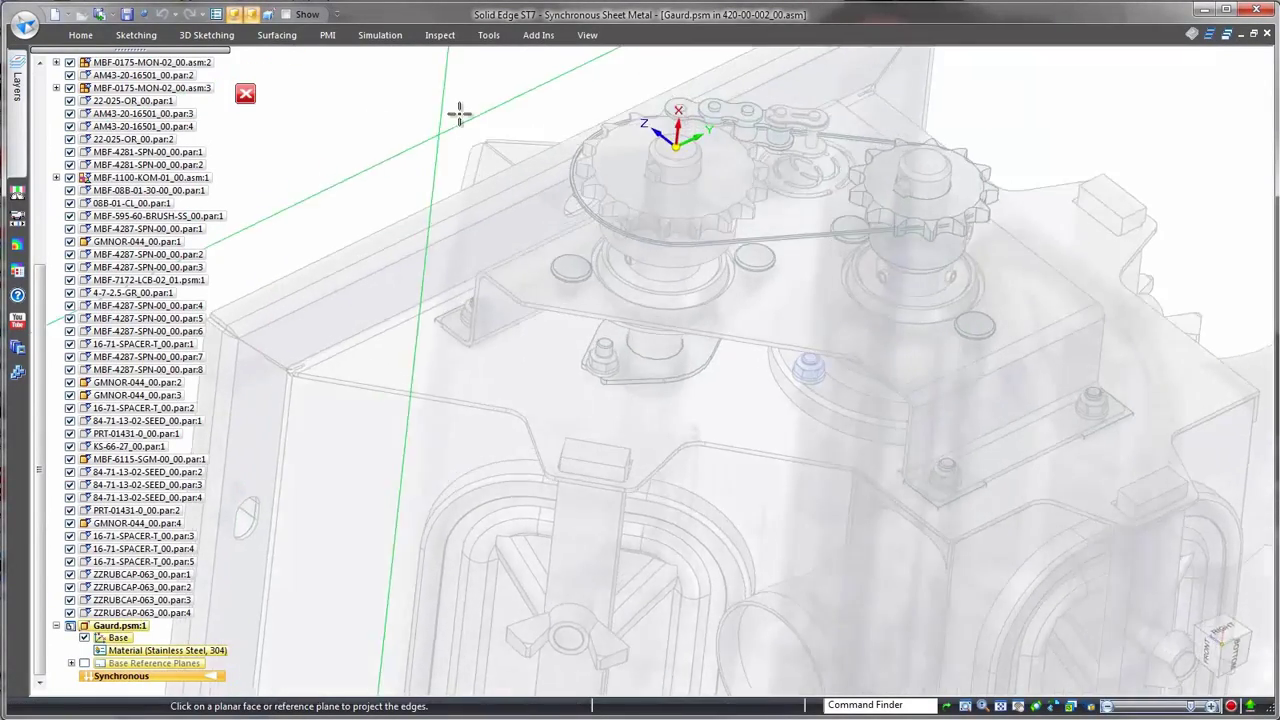
left_click(713, 175)
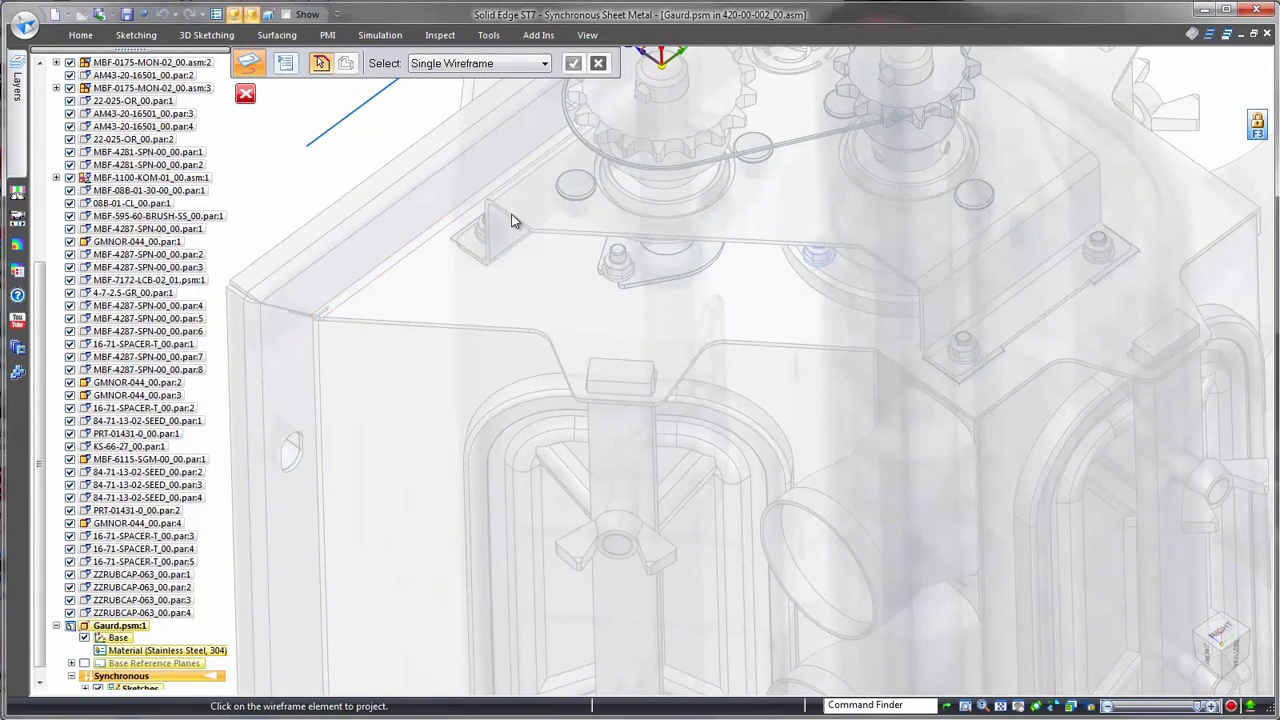
left_click(893, 365)
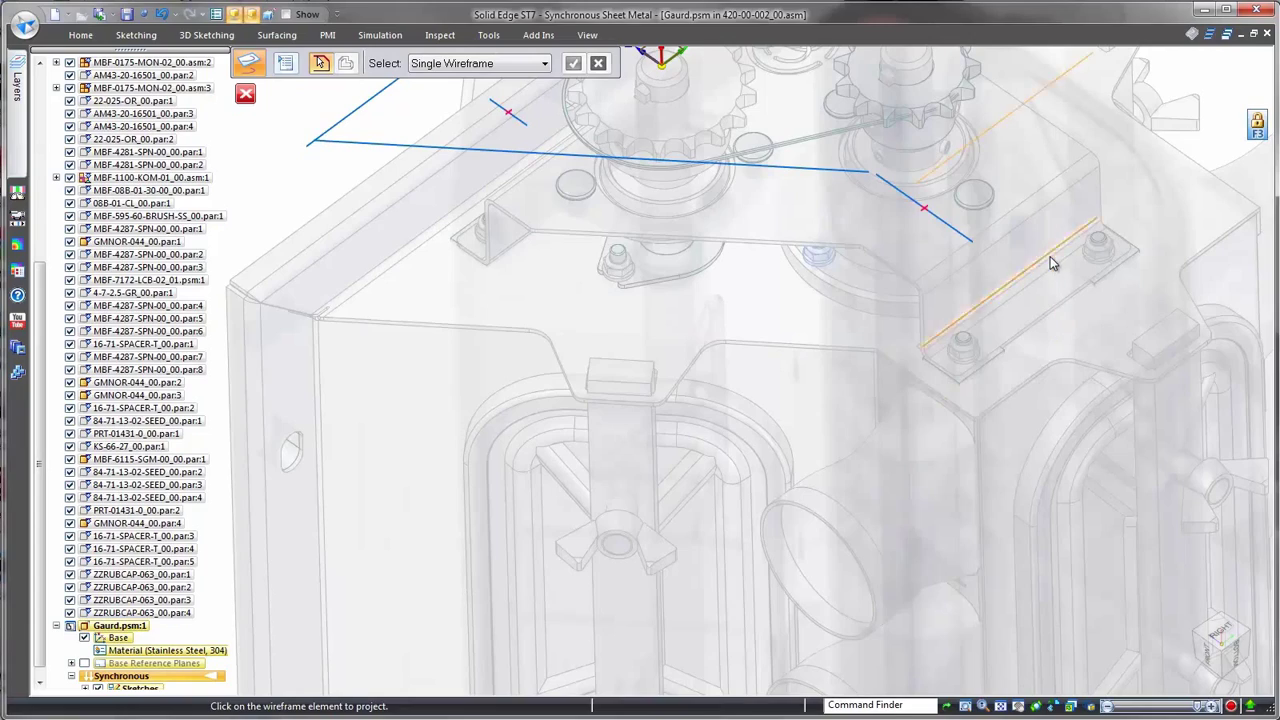
left_click(1051, 258)
Close the projected lines into the guard outline and create the base tab from that region.
left_click(1223, 632)
right_click_drag(360, 203, 405, 208)
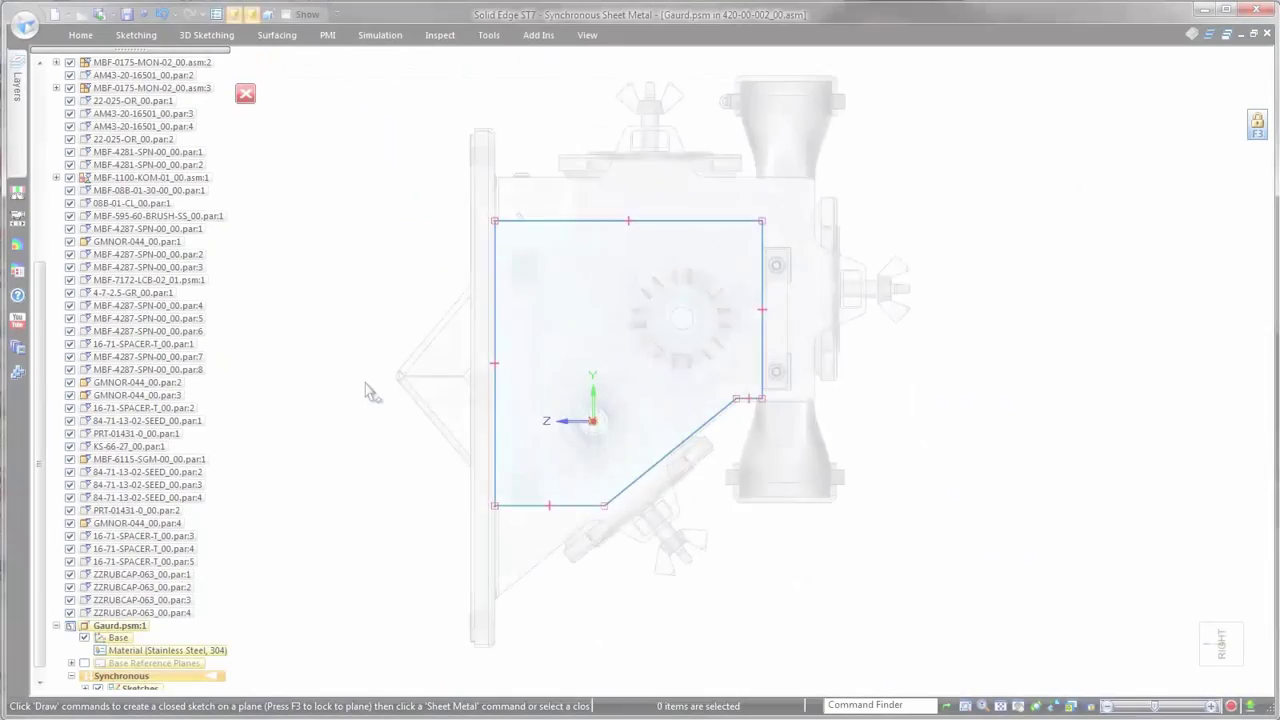
middle_click_drag(364, 385, 366, 366)
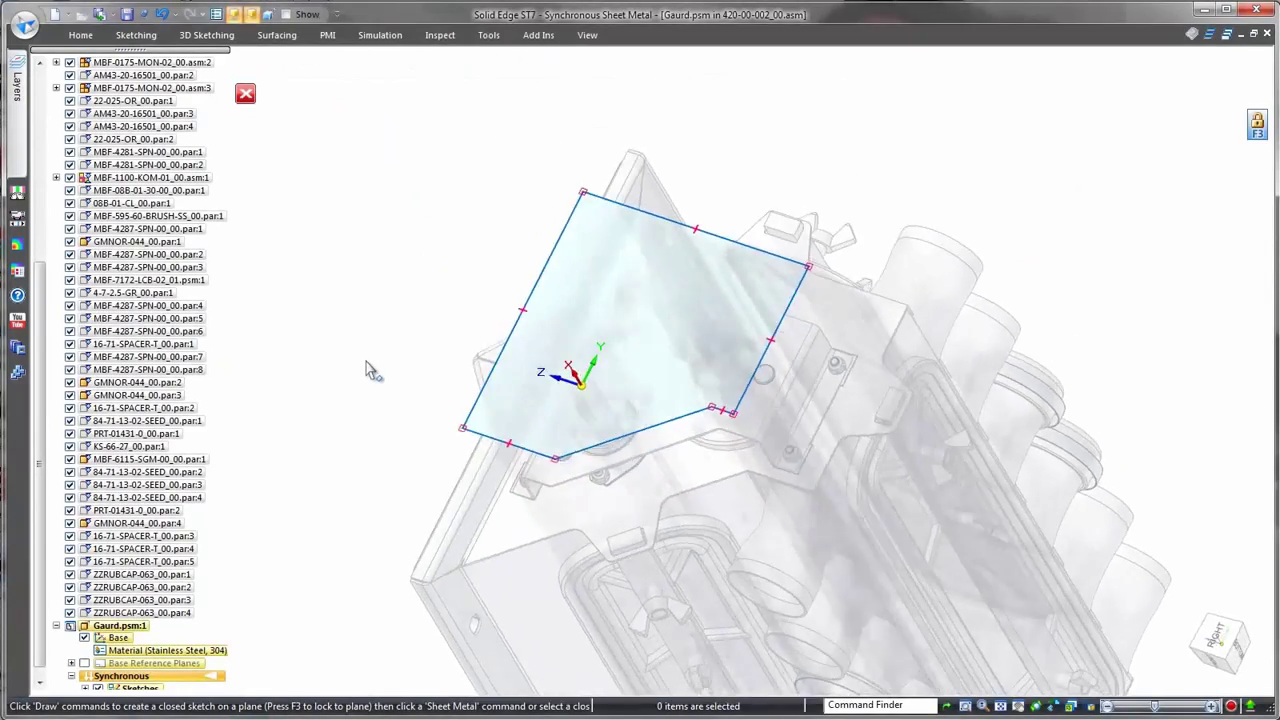
left_click(678, 289)
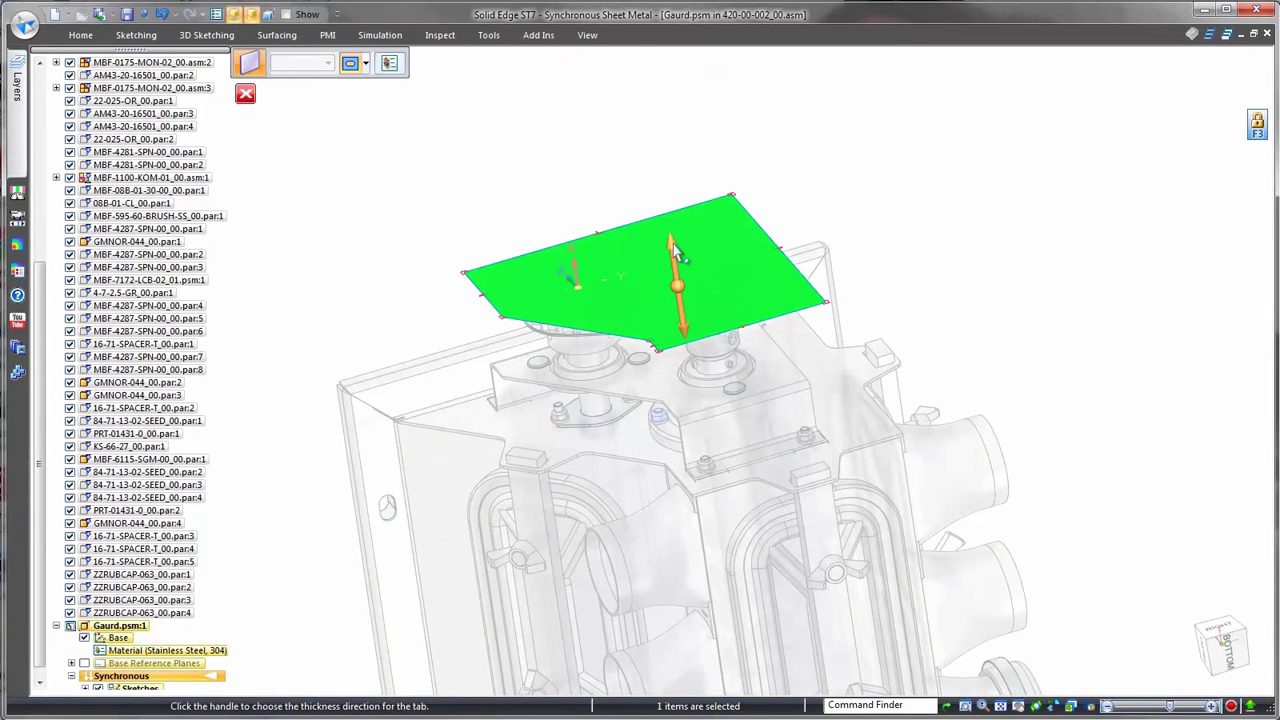
left_click(678, 289)
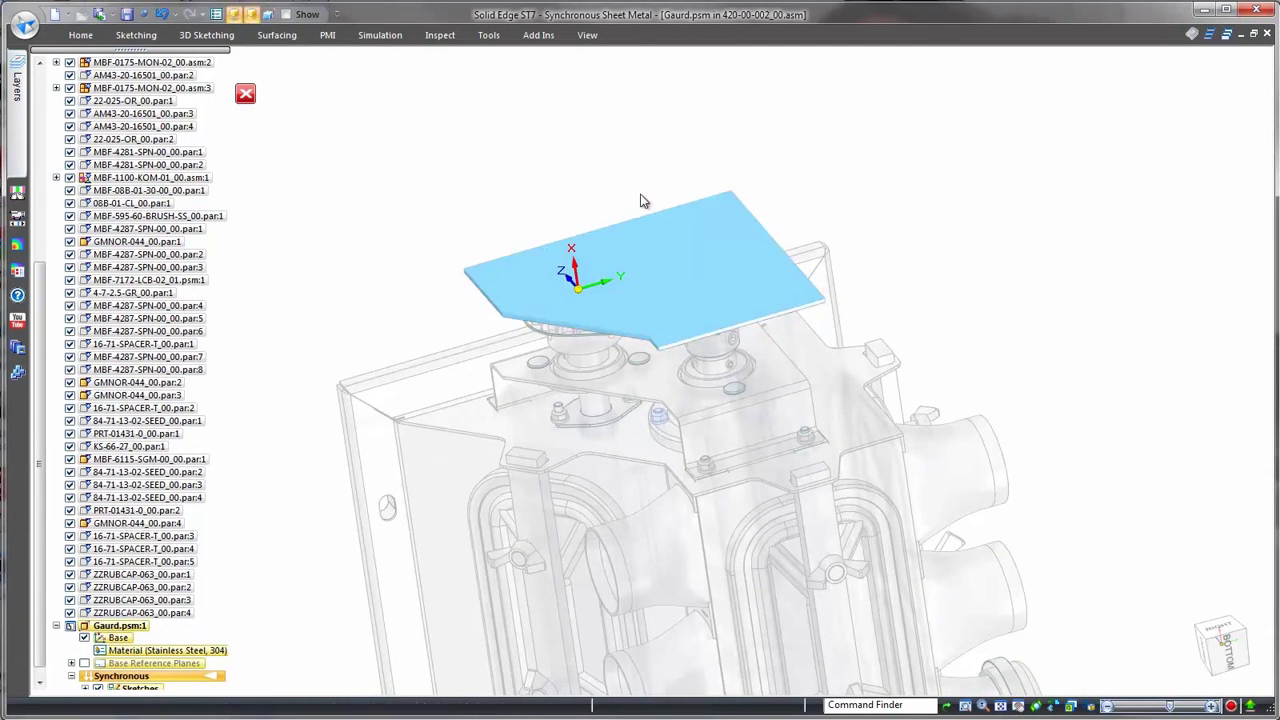
Add 90° flanges along the tab's three long straight outer edges, extending down to the housing's top plate.
scroll(630, 190, "up", 5)
middle_click_drag(631, 197, 631, 166)
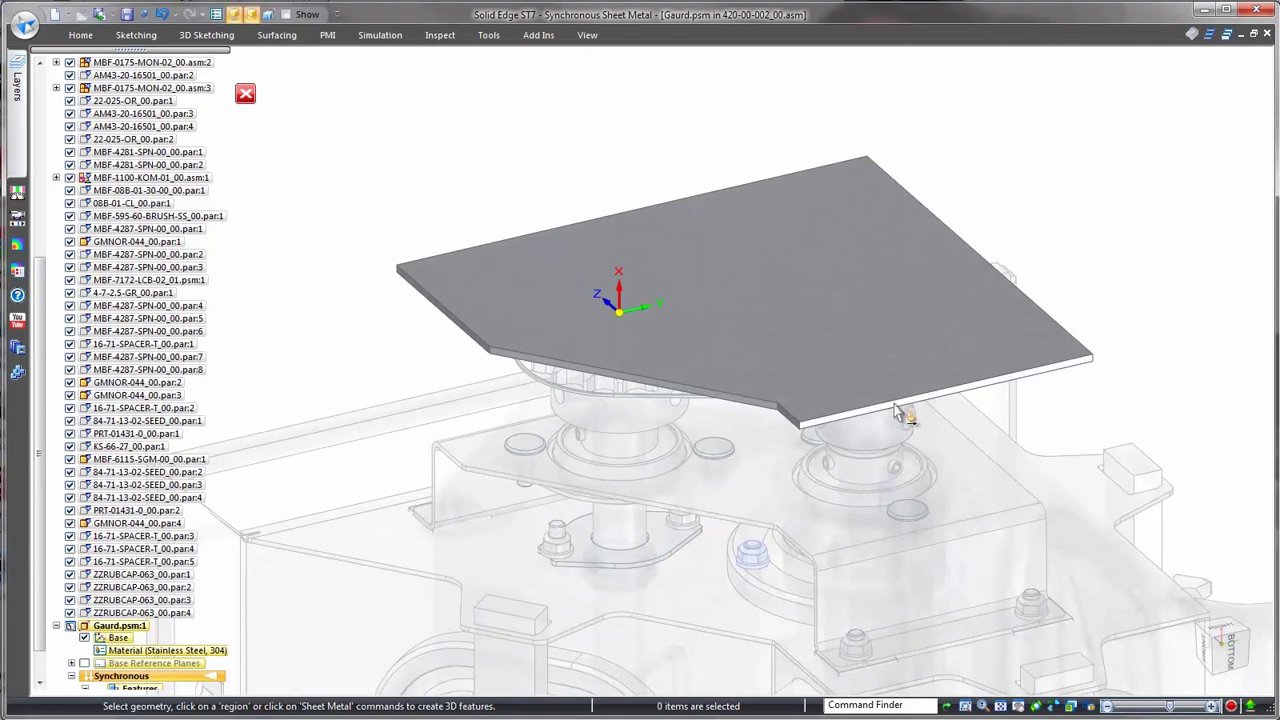
left_click(896, 408)
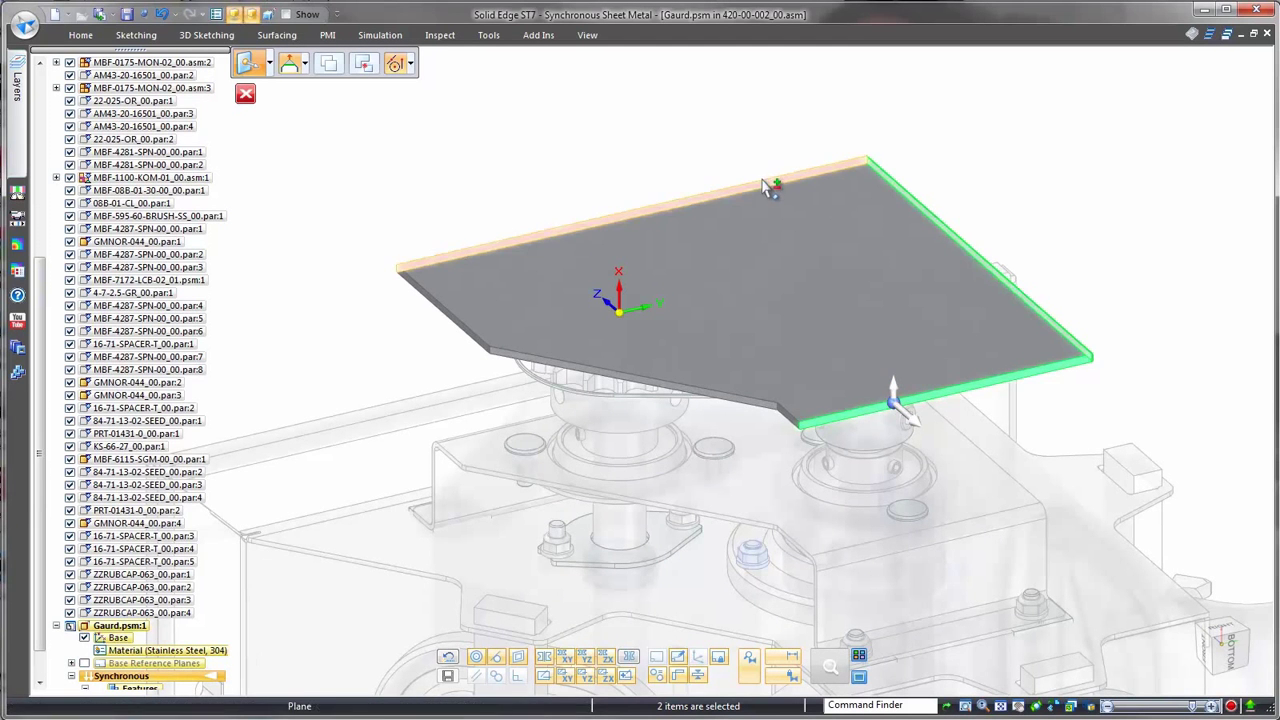
left_click(894, 392)
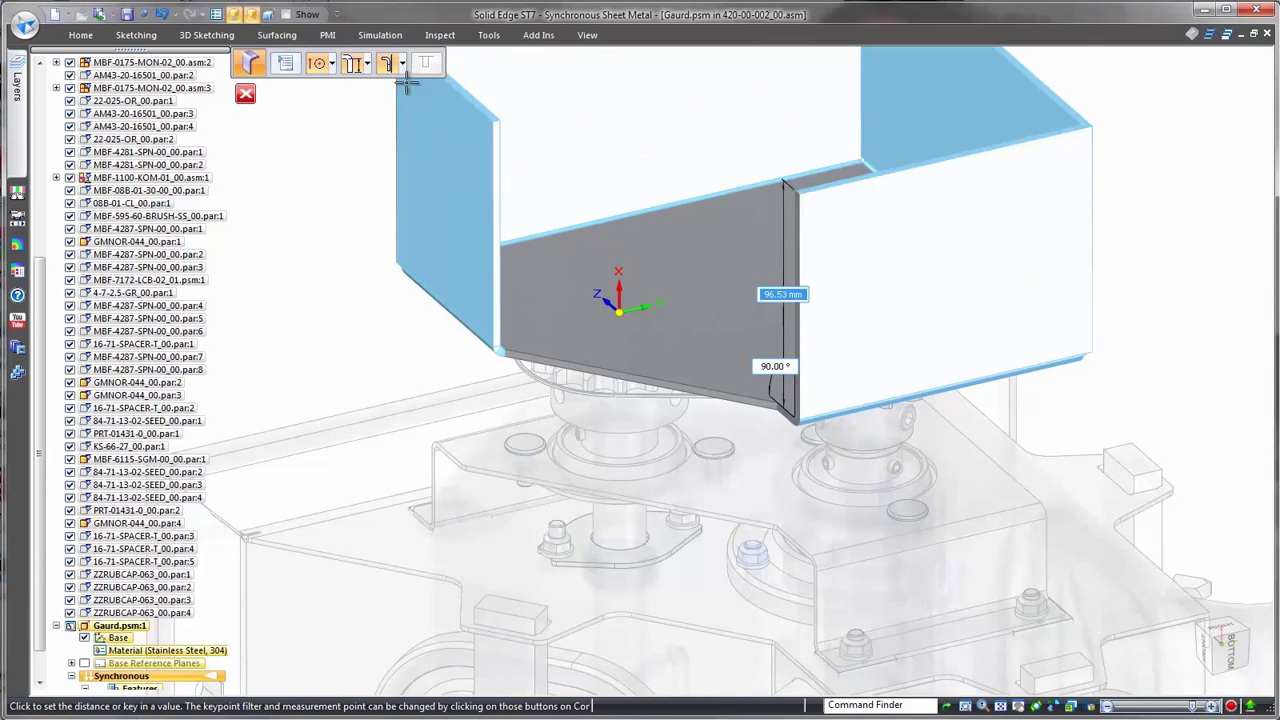
left_click(402, 65)
left_click(407, 119)
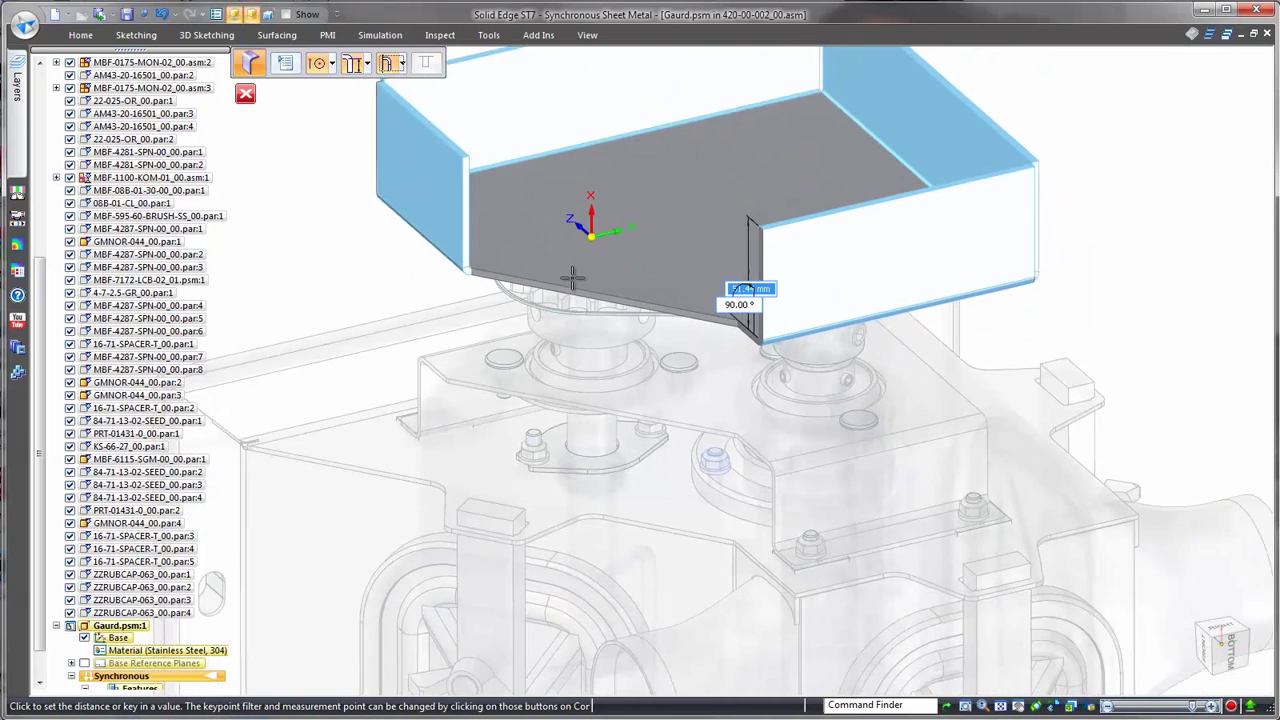
scroll(571, 277, "up", 1)
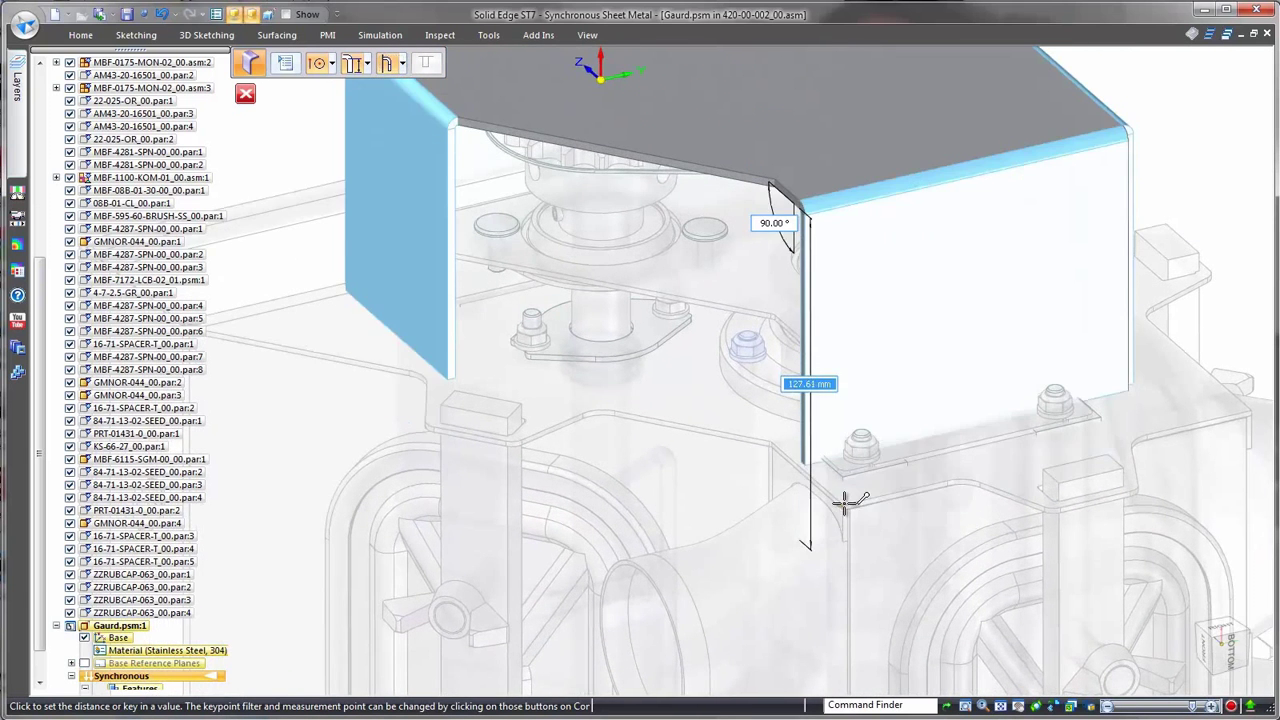
left_click(844, 503)
Sketch a straight line on the front flange's outer face, parallel to its lower edge and just above the bracket bolts.
right_click(657, 514)
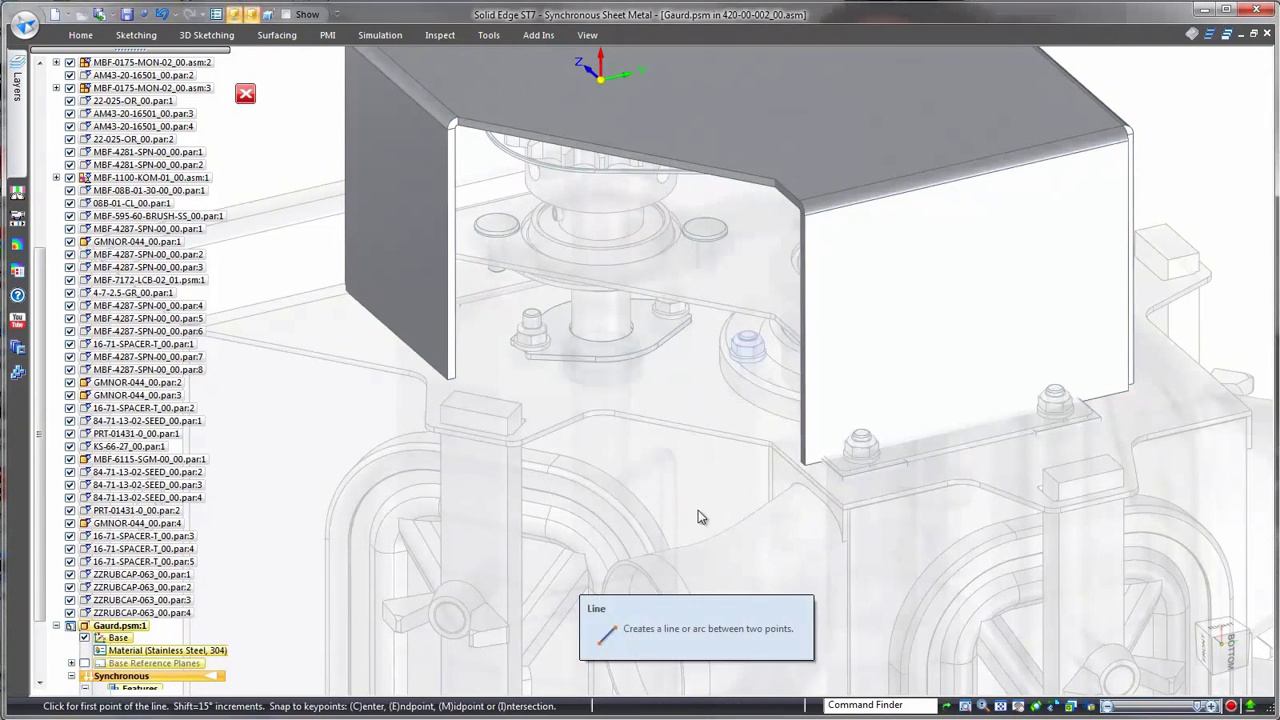
left_click(698, 510)
key("F3")
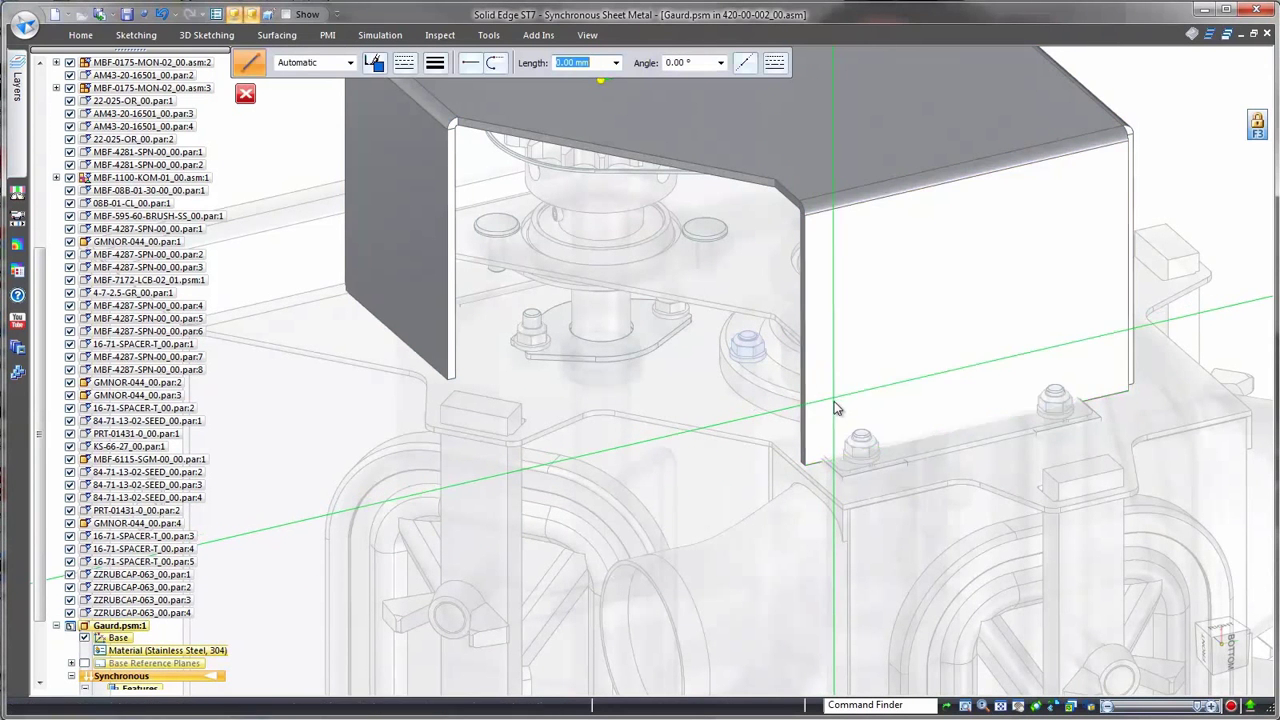
left_click(833, 396)
left_click(987, 362)
key("Escape")
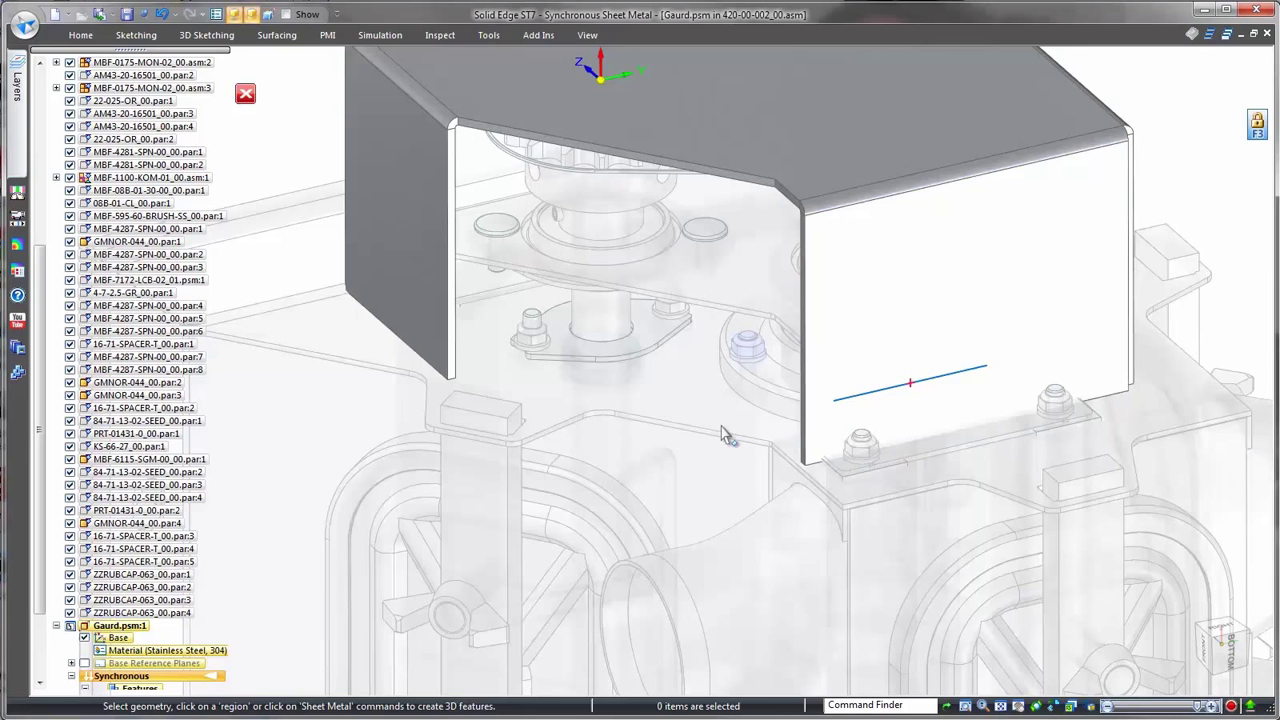
Create an outward jog in the front flange at the sketched line, offsetting the material below it clear of the bolts.
left_click(88, 38)
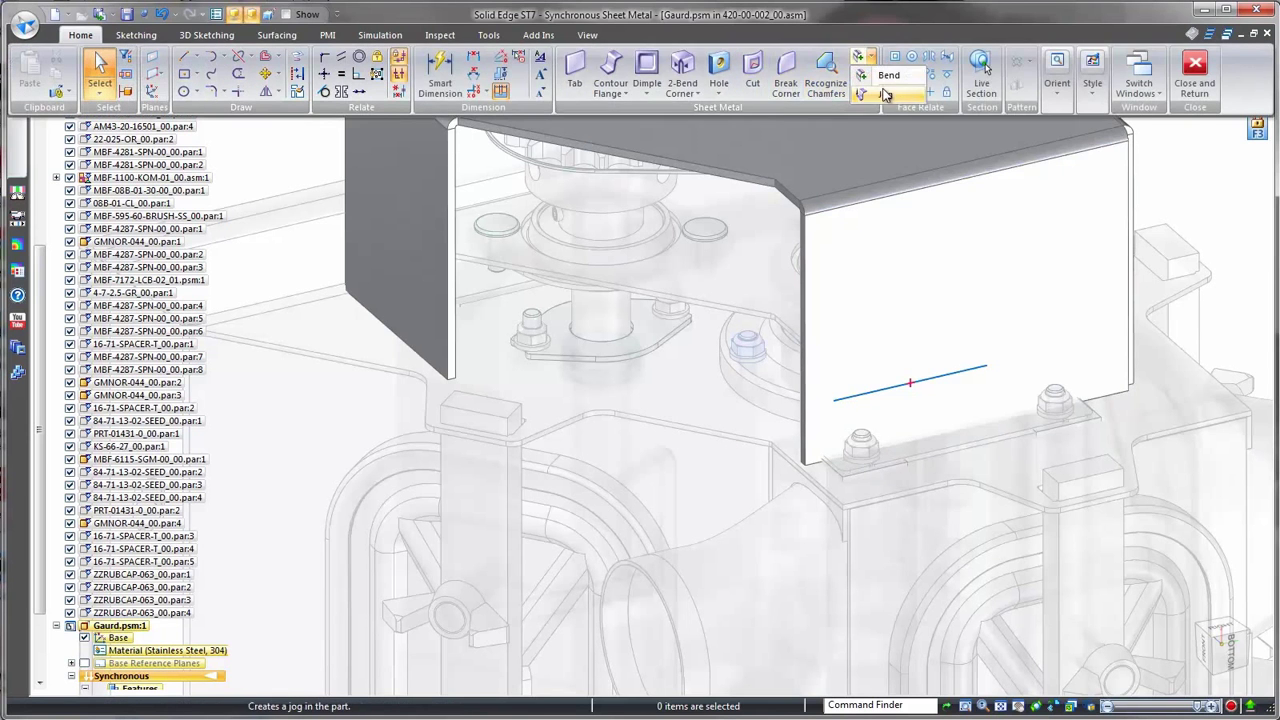
left_click(860, 62)
left_click(885, 391)
right_click(887, 391)
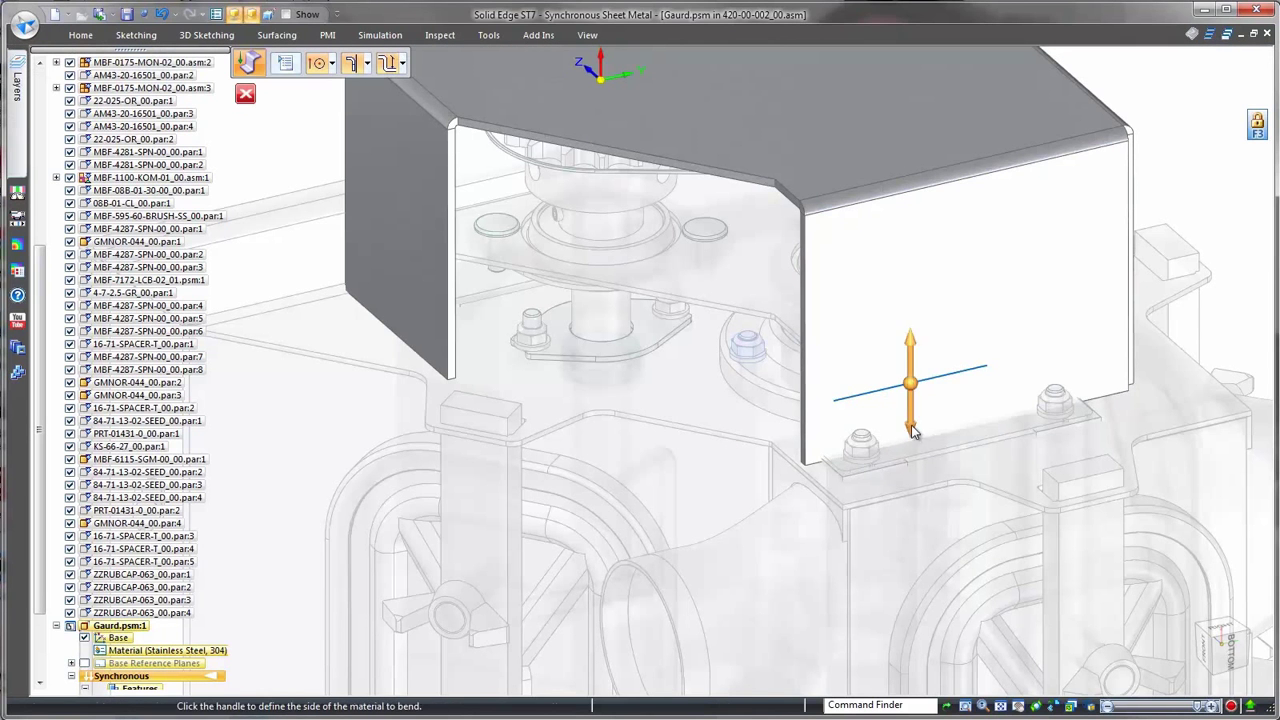
left_click(913, 432)
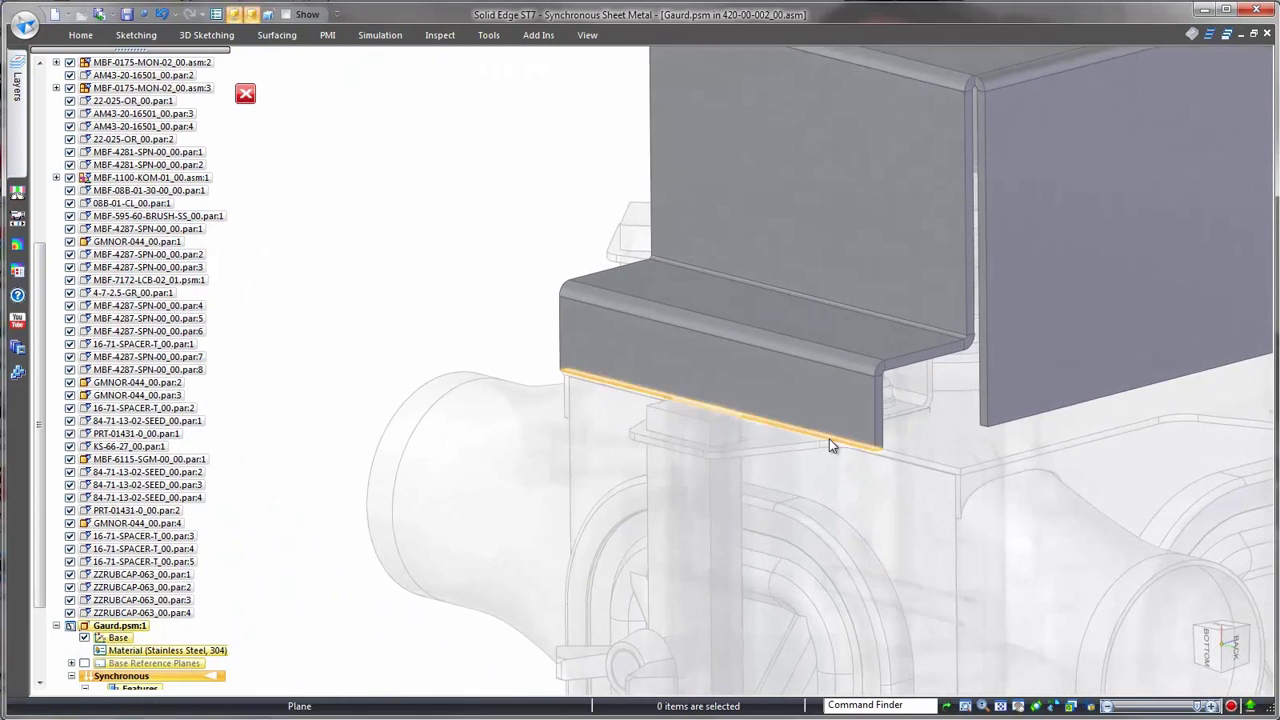
Add a 90° partial flange about 20.5 mm long on the lower edge of the jog.
left_click(830, 440)
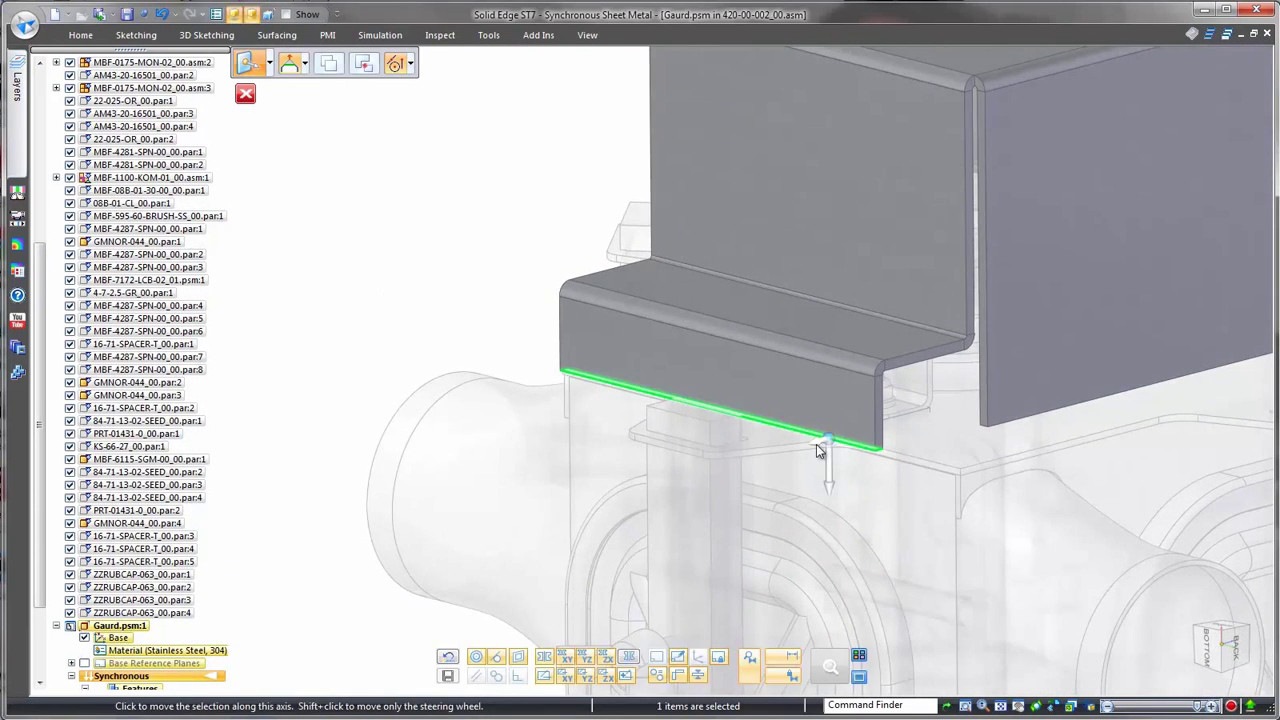
left_click(820, 443)
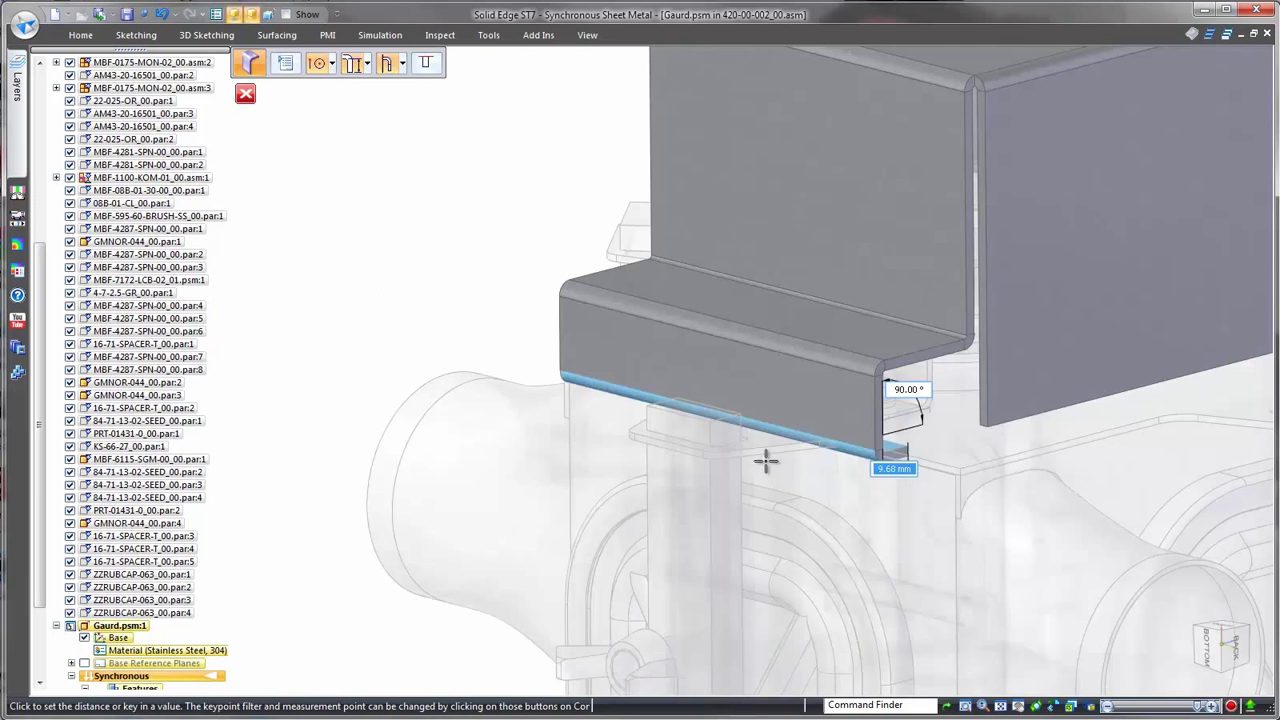
left_click(410, 85)
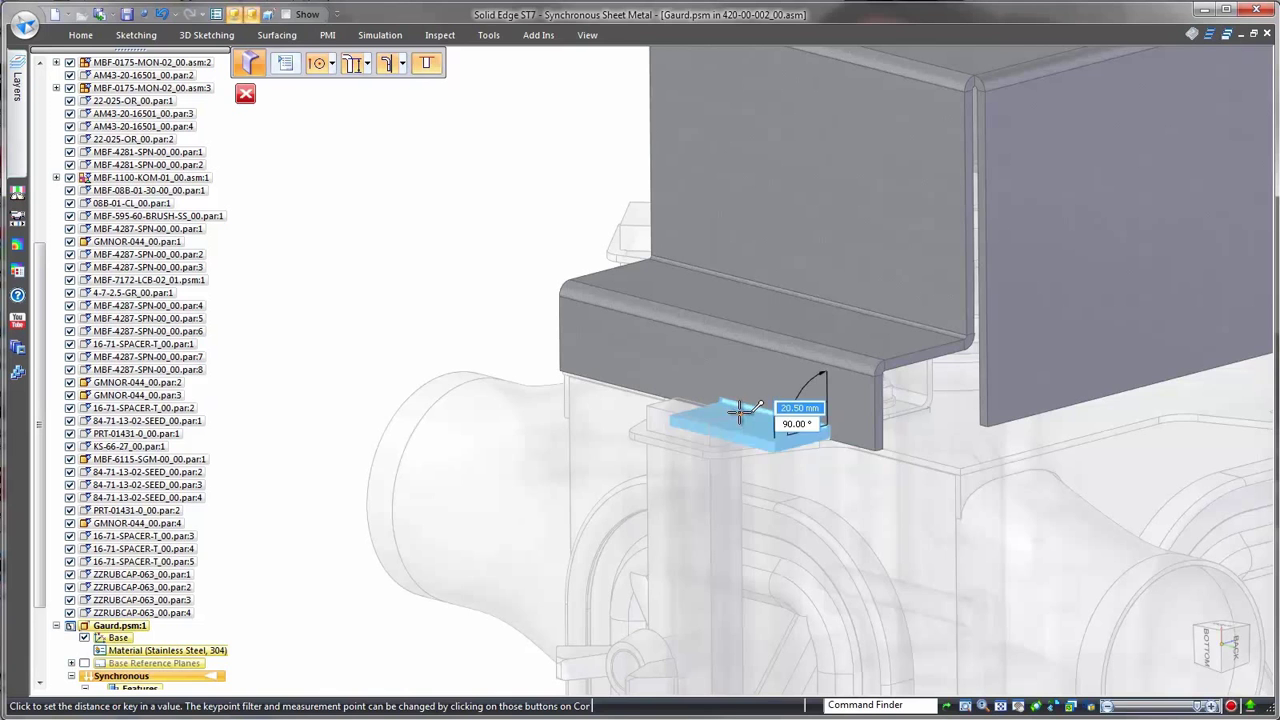
key("Escape")
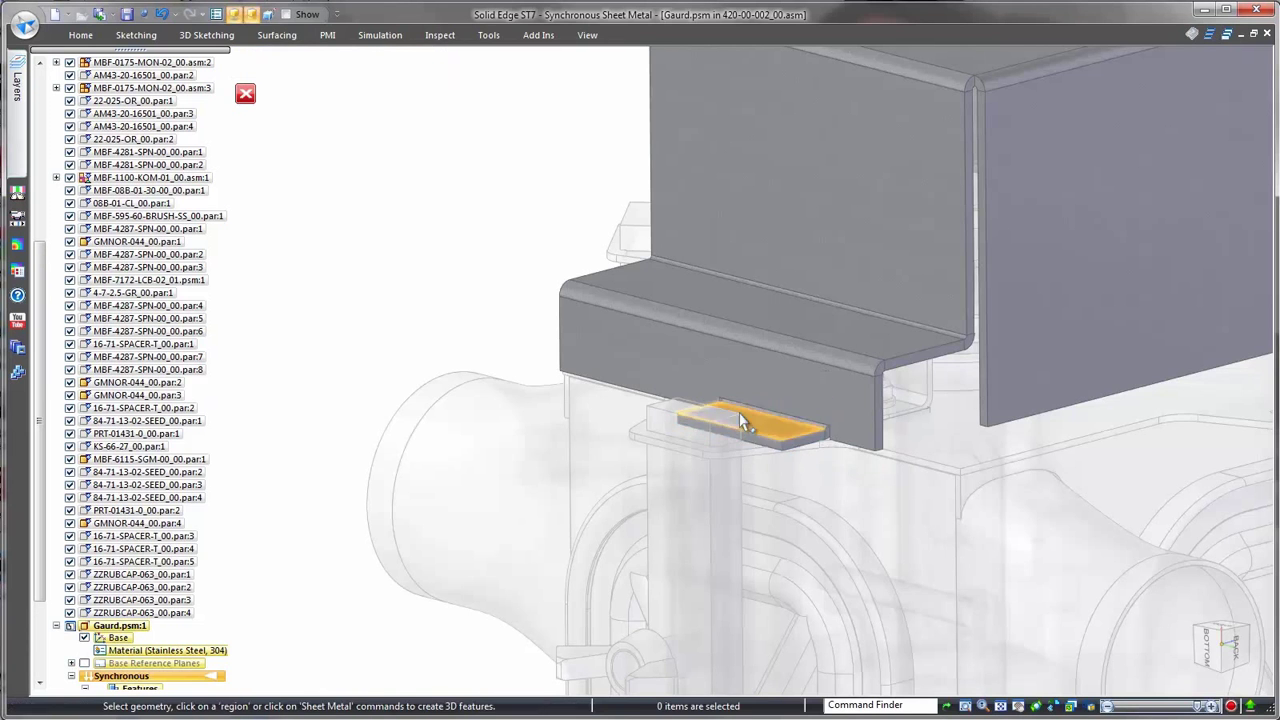
Make both side faces of the partial flange coplanar with the matching angled edges of the housing plate's clamp tab below.
left_click(807, 441)
right_click_drag(814, 485, 808, 438)
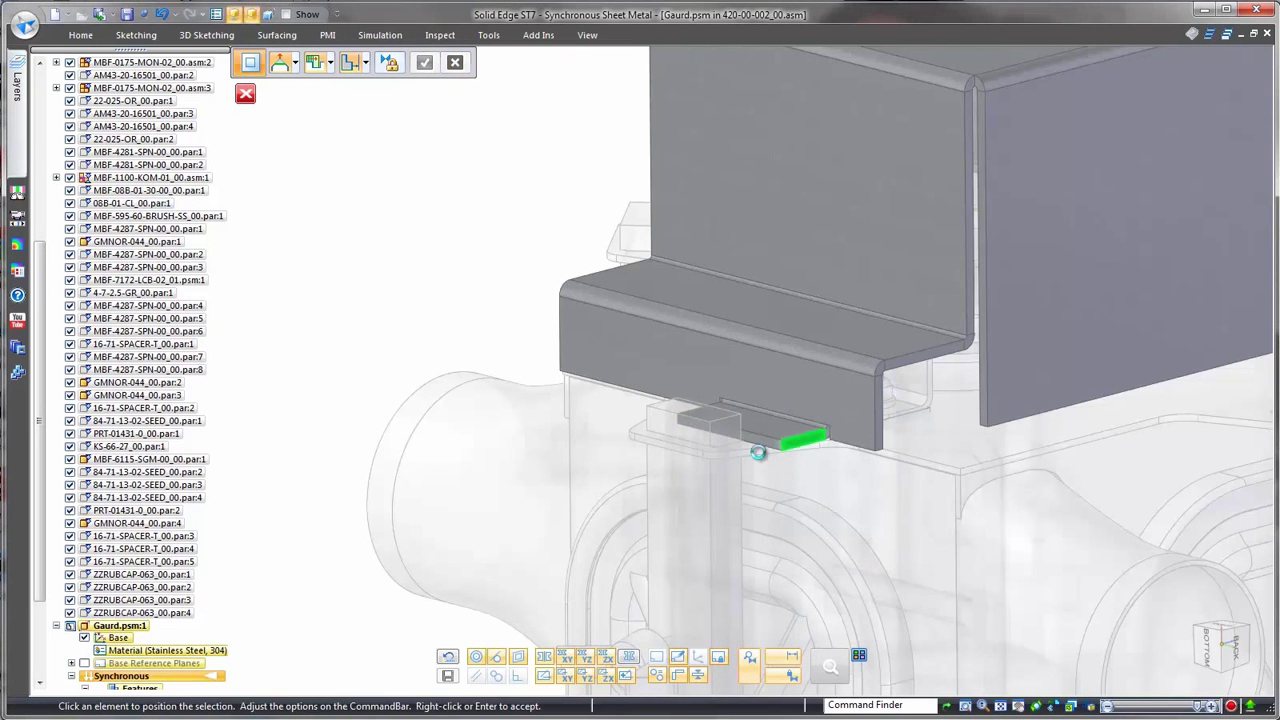
key("Escape")
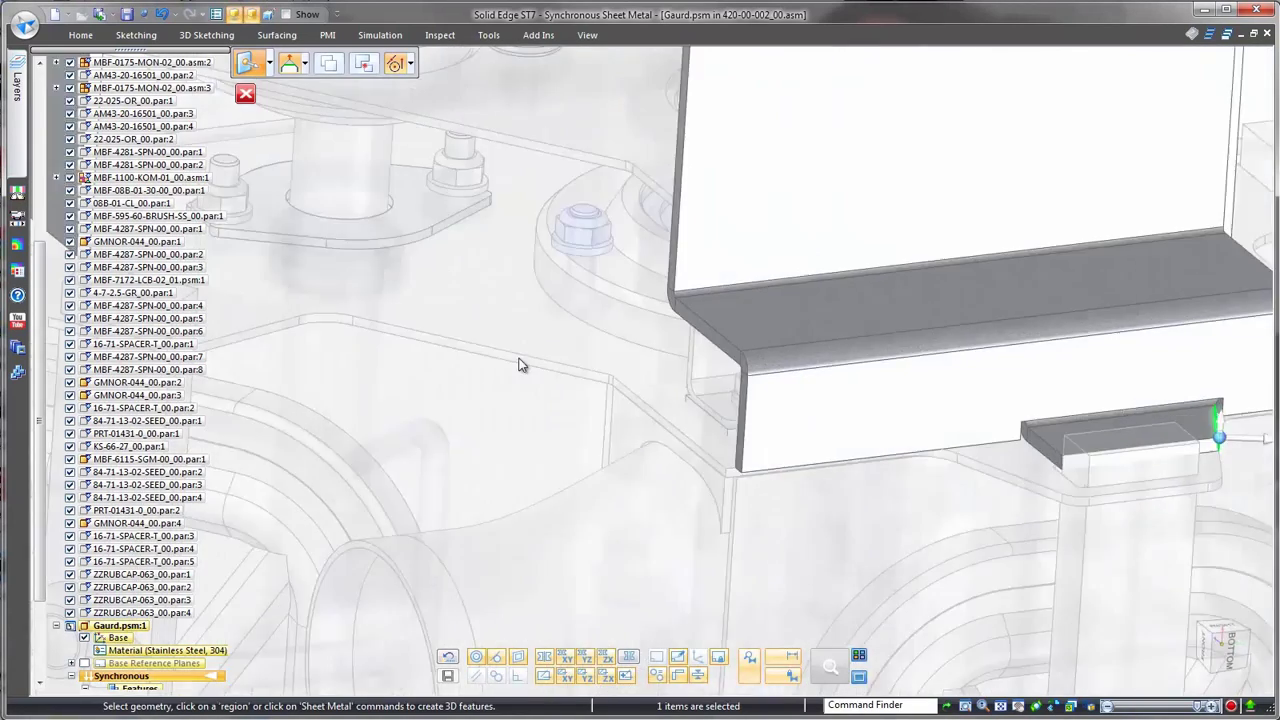
middle_click_drag(518, 358, 580, 387)
key("Escape")
left_click(908, 360)
right_click_drag(804, 458, 811, 391)
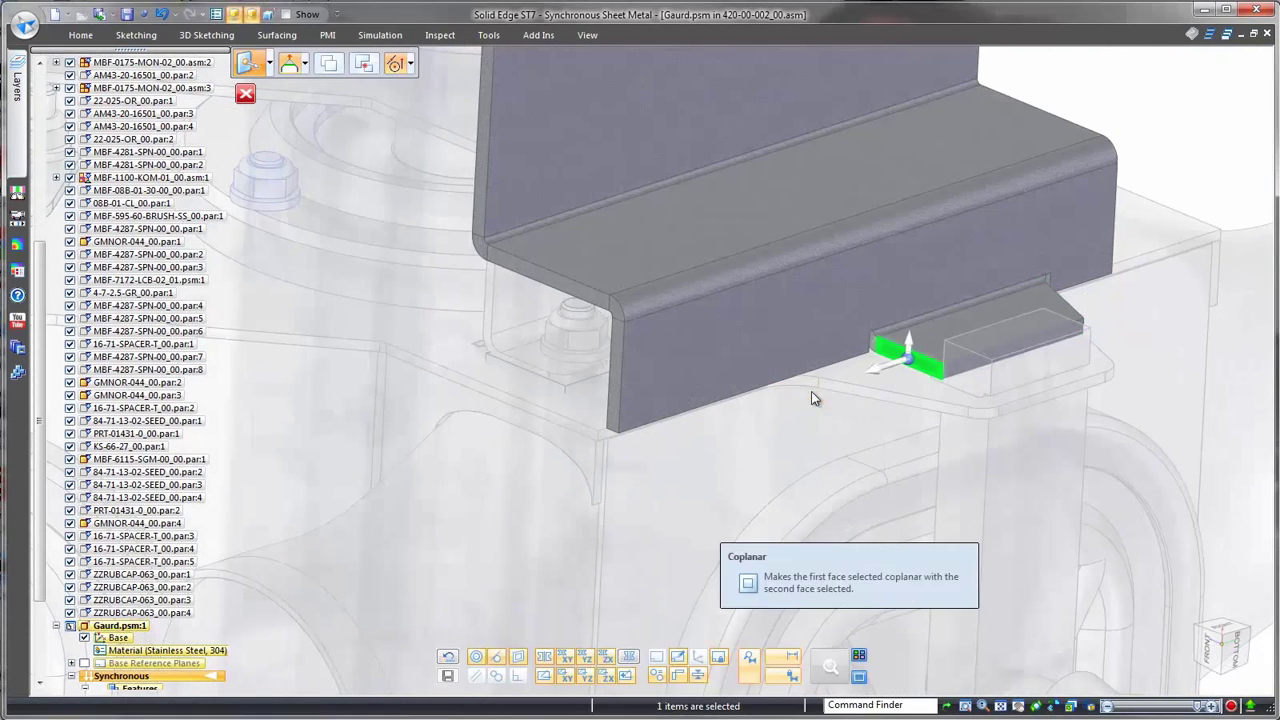
left_click(858, 393)
left_click(804, 429)
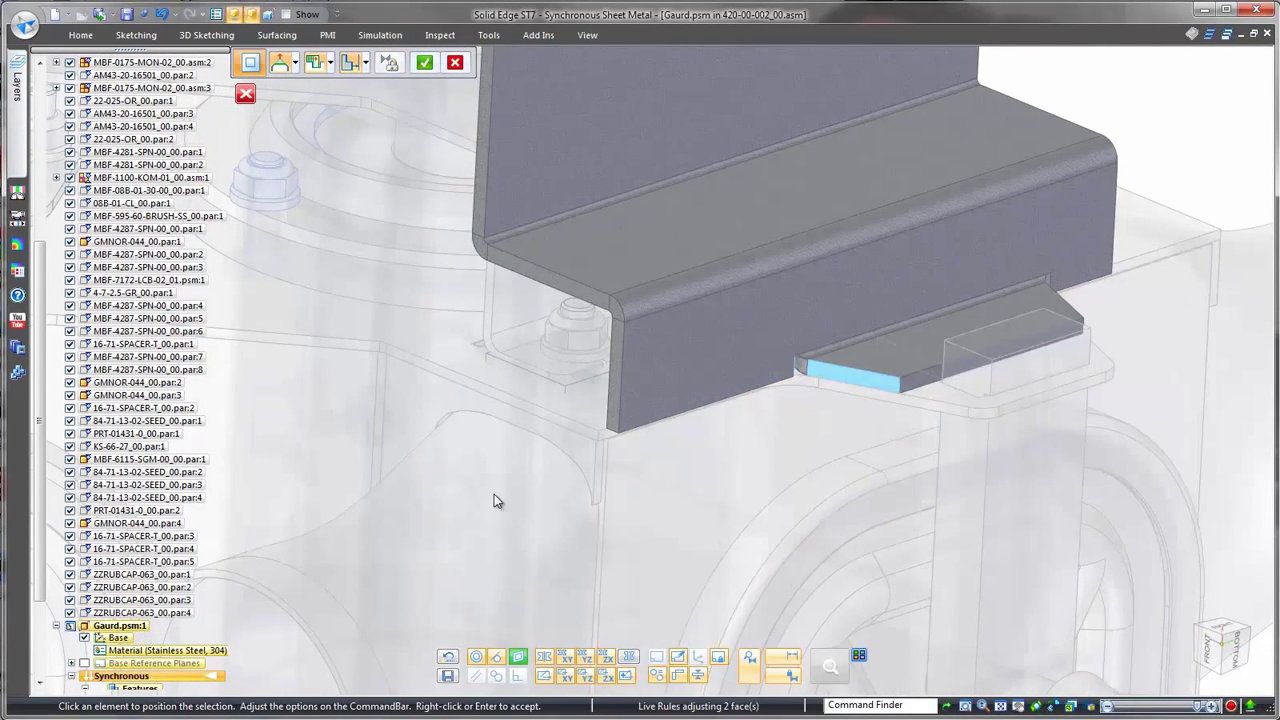
right_click(494, 495)
key("Escape")
Add a flange at 160° along the side flange's vertical edge, next to the guard's open angled side.
middle_click_drag(494, 496, 634, 347)
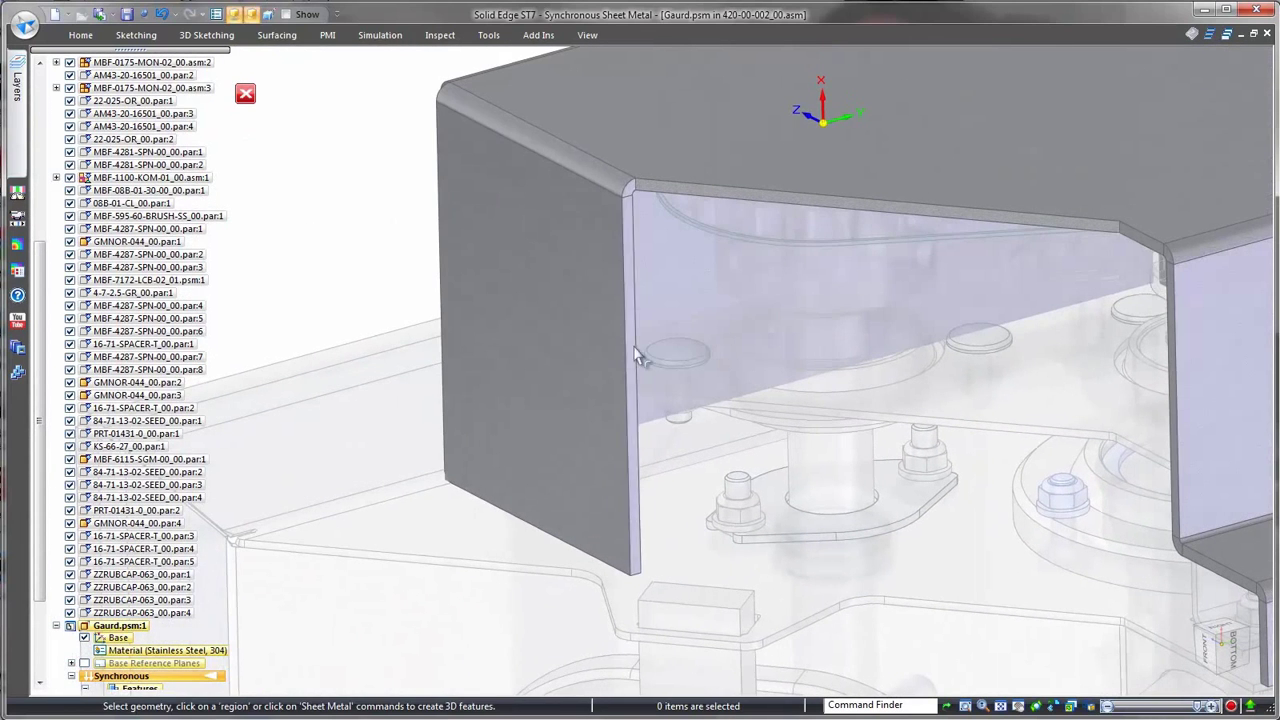
left_click(630, 354)
left_click(628, 350)
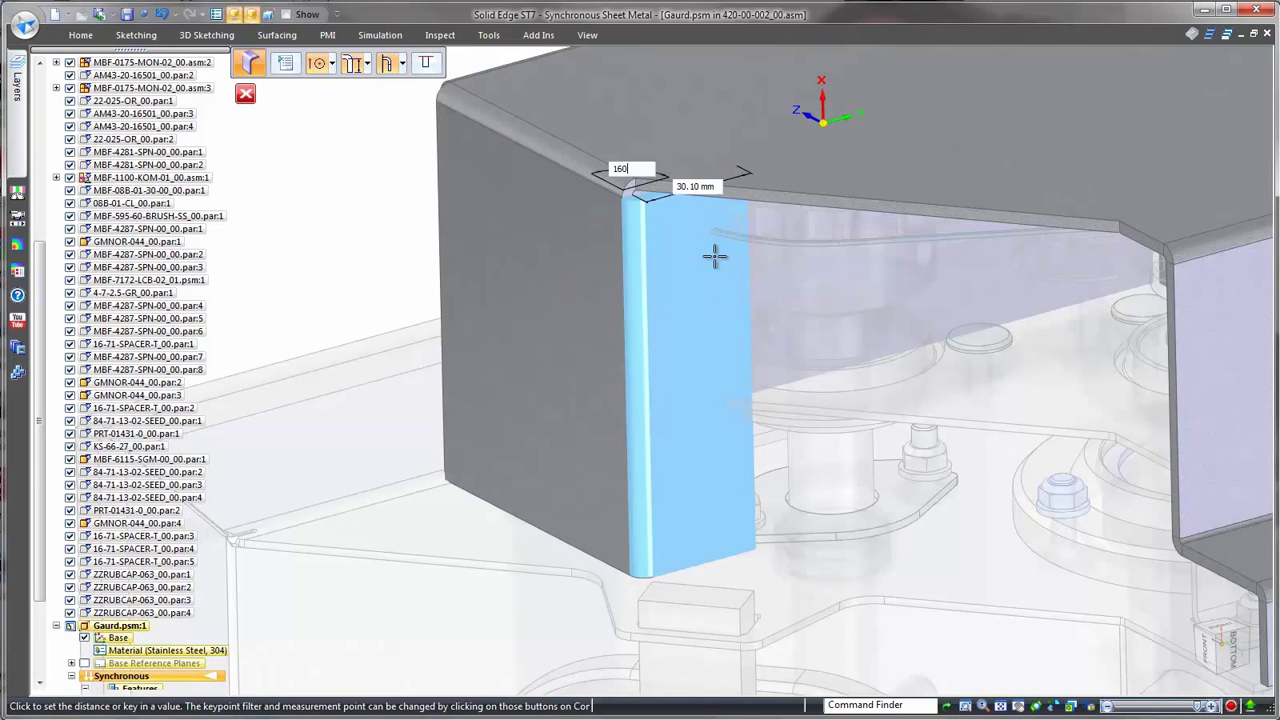
type("160")
key("Return")
left_click(790, 246)
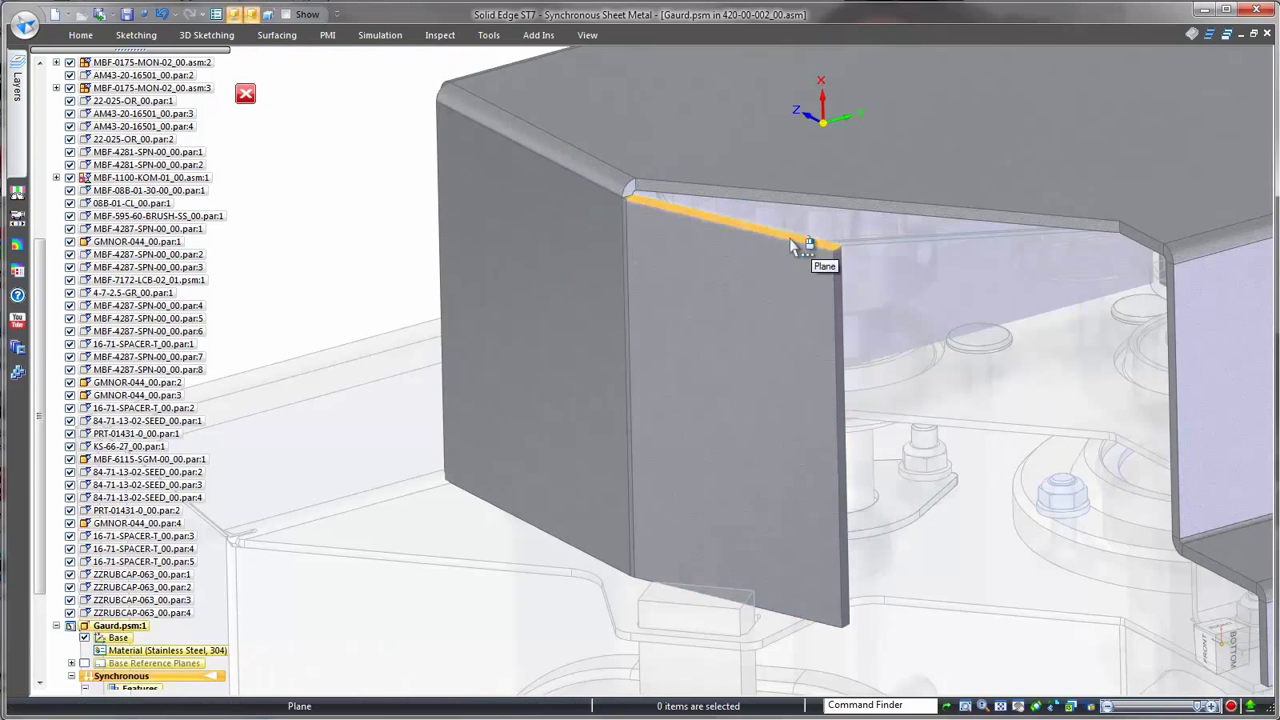
Align the new flange's face with the angled edge of the guard's top face.
right_click(790, 236)
left_click(608, 369)
right_click_drag(380, 412, 378, 349)
left_click(931, 212)
right_click(933, 306)
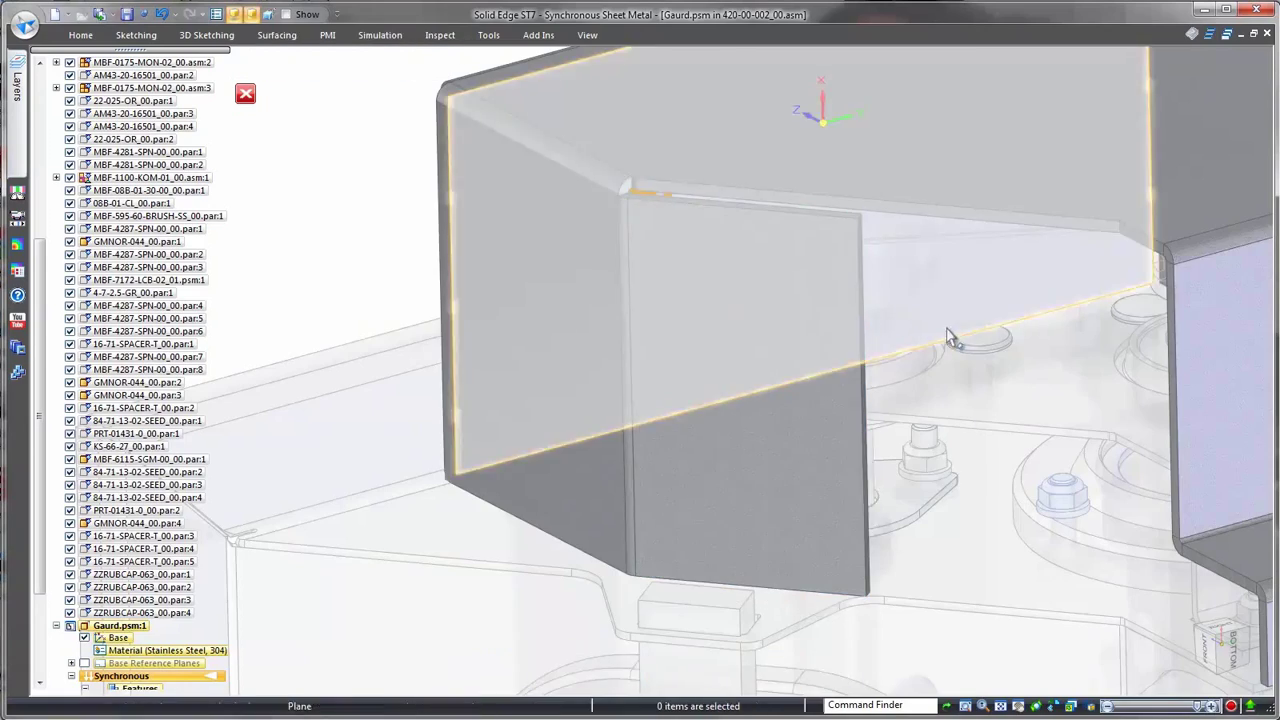
Extend the angled flange's free vertical edge to the corner where the angled edge of the guard's top face ends.
middle_click_drag(954, 447, 904, 412)
left_click(851, 284)
left_click(885, 291)
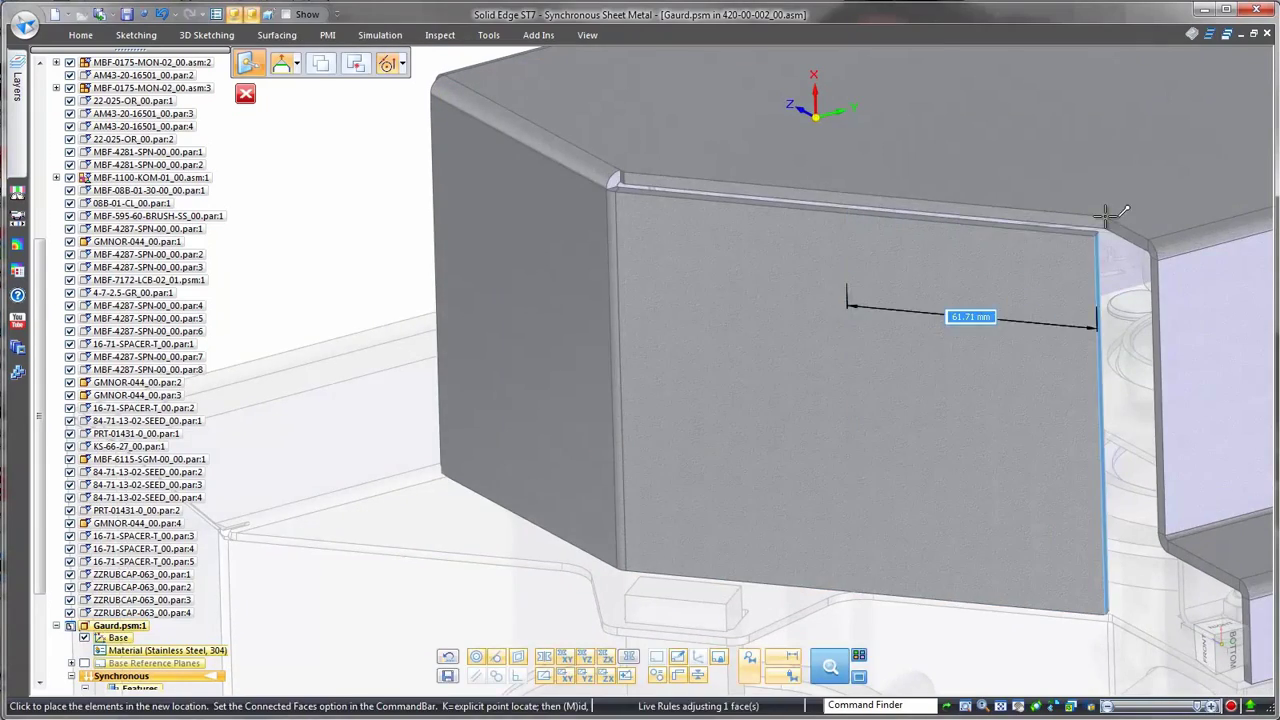
left_click(1105, 217)
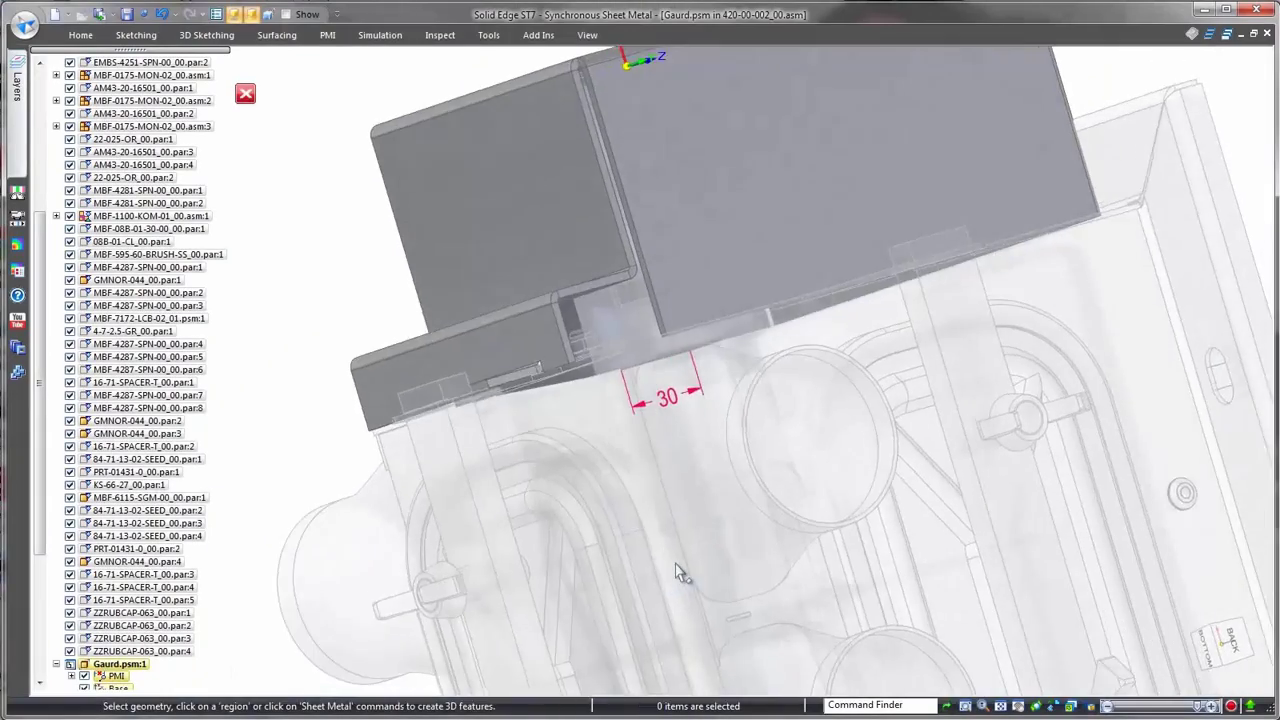
Add an outward flange about 10 mm long along the lower edge of the guard's large side wall.
middle_click_drag(686, 557, 714, 543)
left_click(714, 543)
left_click(710, 540)
left_click(900, 571)
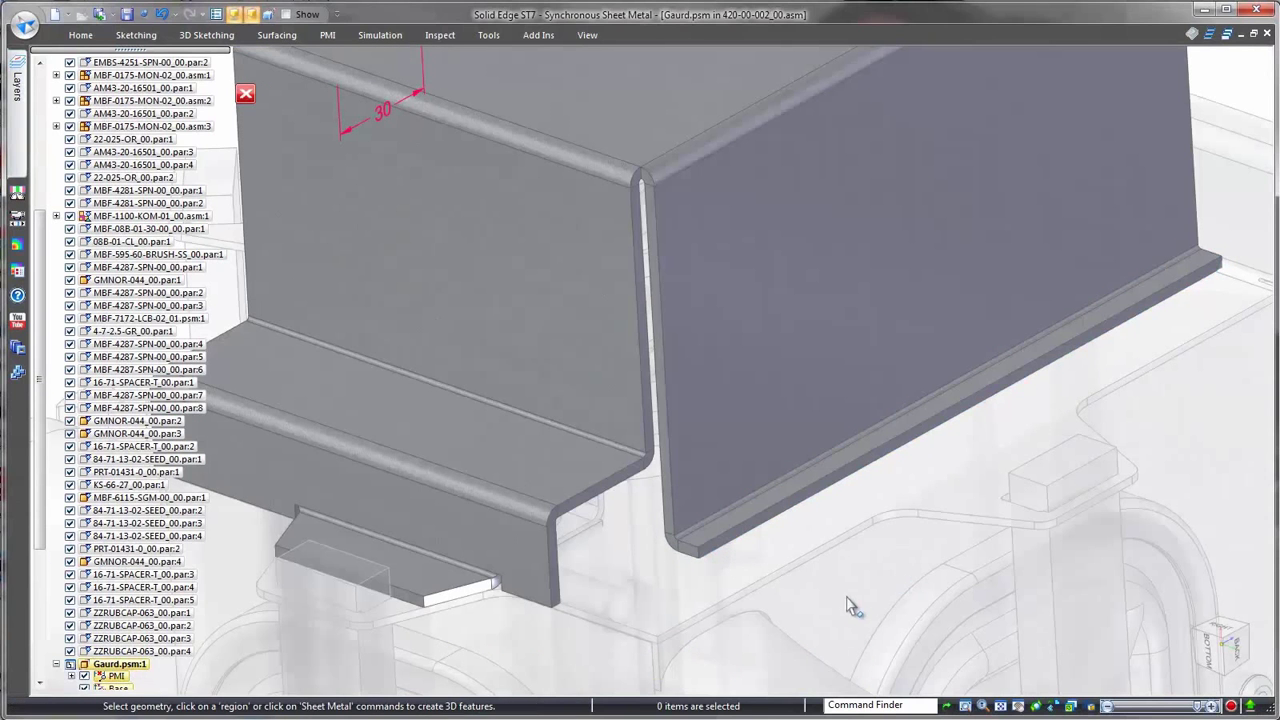
Dimension the length of the side wall's lower flange and set it to 15 mm.
right_click(835, 603)
left_click(799, 597)
left_click(680, 575)
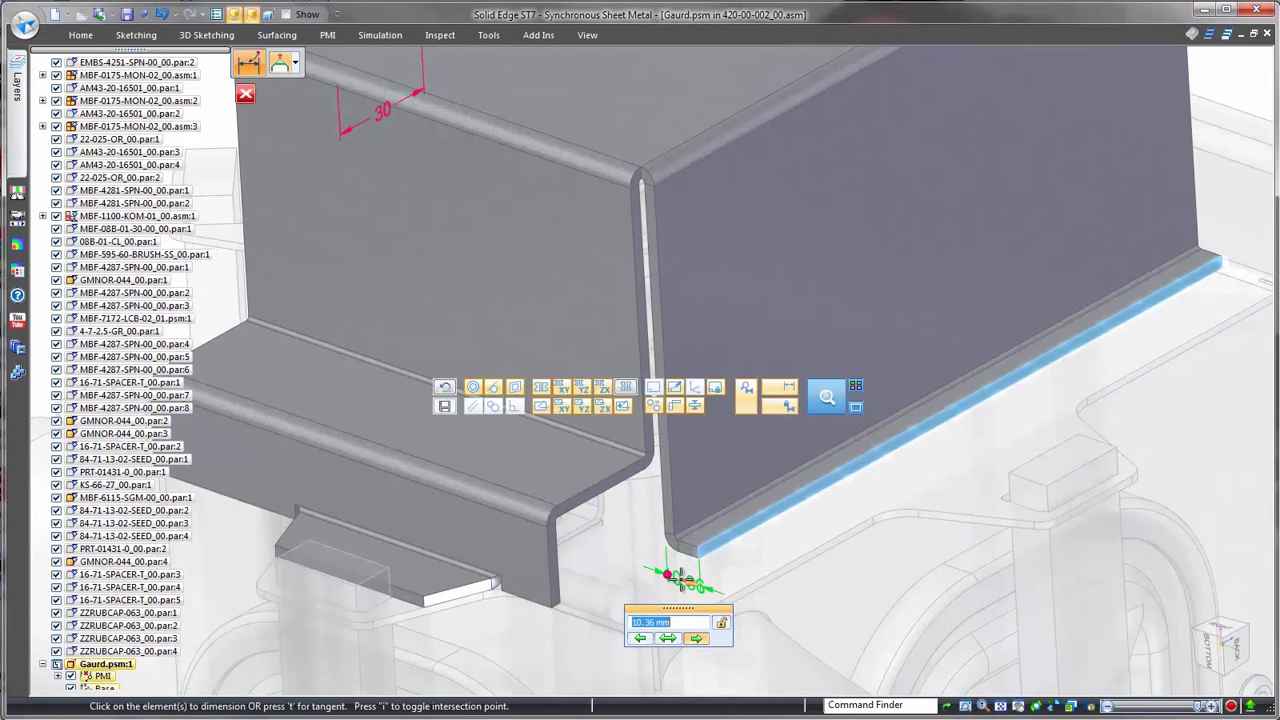
left_click(720, 626)
left_click(809, 602)
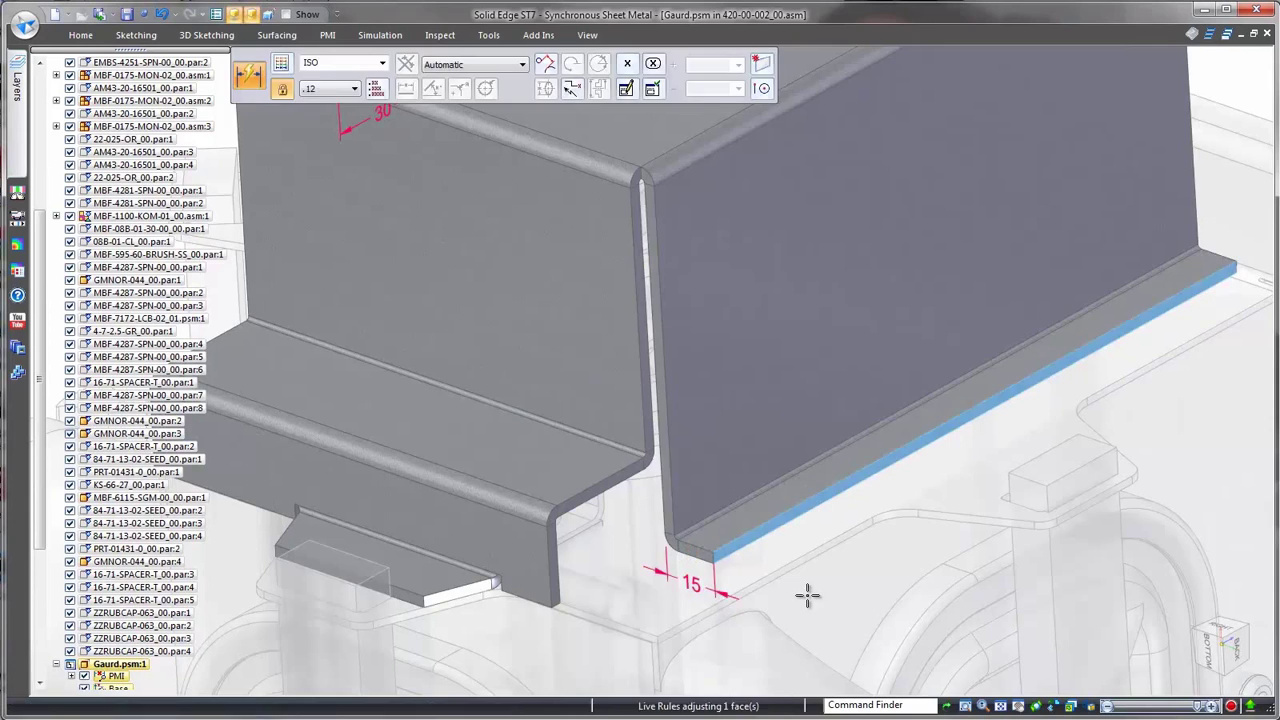
key("Escape")
Tilt the large side wall above the 15 mm flange outward, using the steering wheel placed at the wall's lower edge.
left_click(725, 442)
left_click(650, 415)
middle_click_drag(660, 414, 781, 563)
left_click(962, 276)
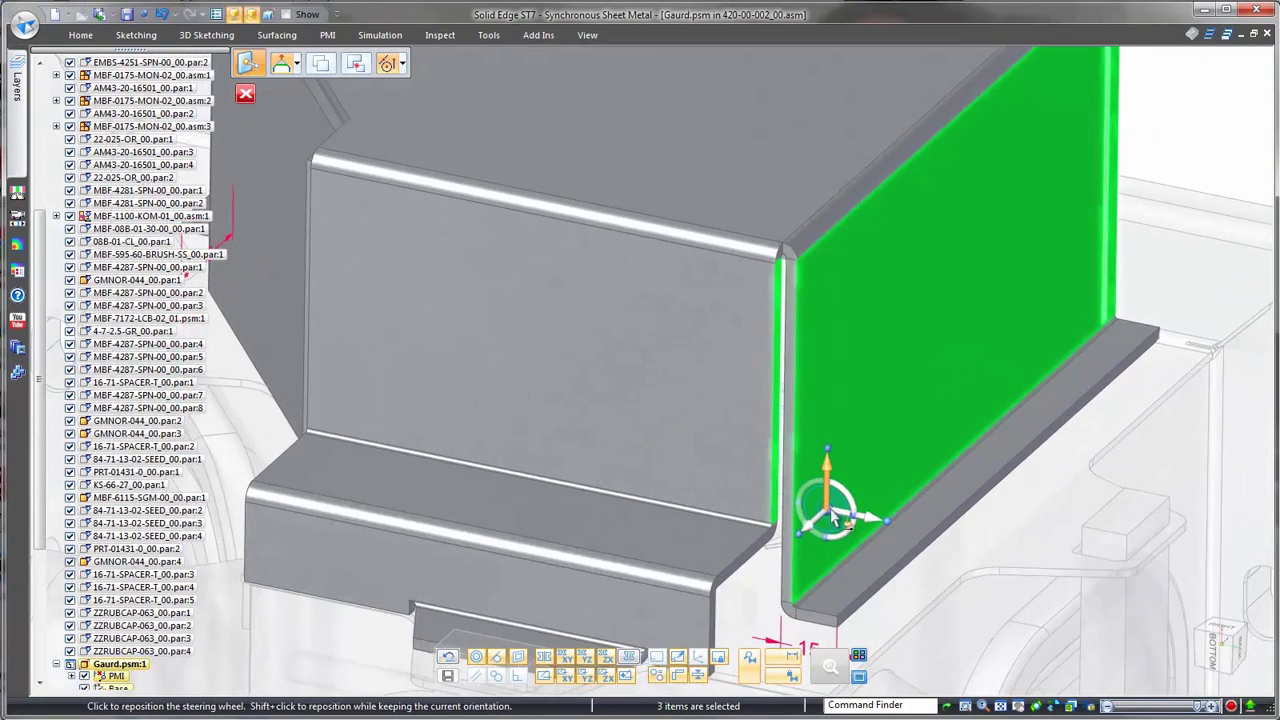
left_click(827, 505)
left_click(820, 217)
left_click(803, 228)
Enable locating edges of peer parts and sketch a line on the guard's top face from the large sprocket's centre to the small sprocket's centre.
middle_click_drag(803, 228, 886, 190)
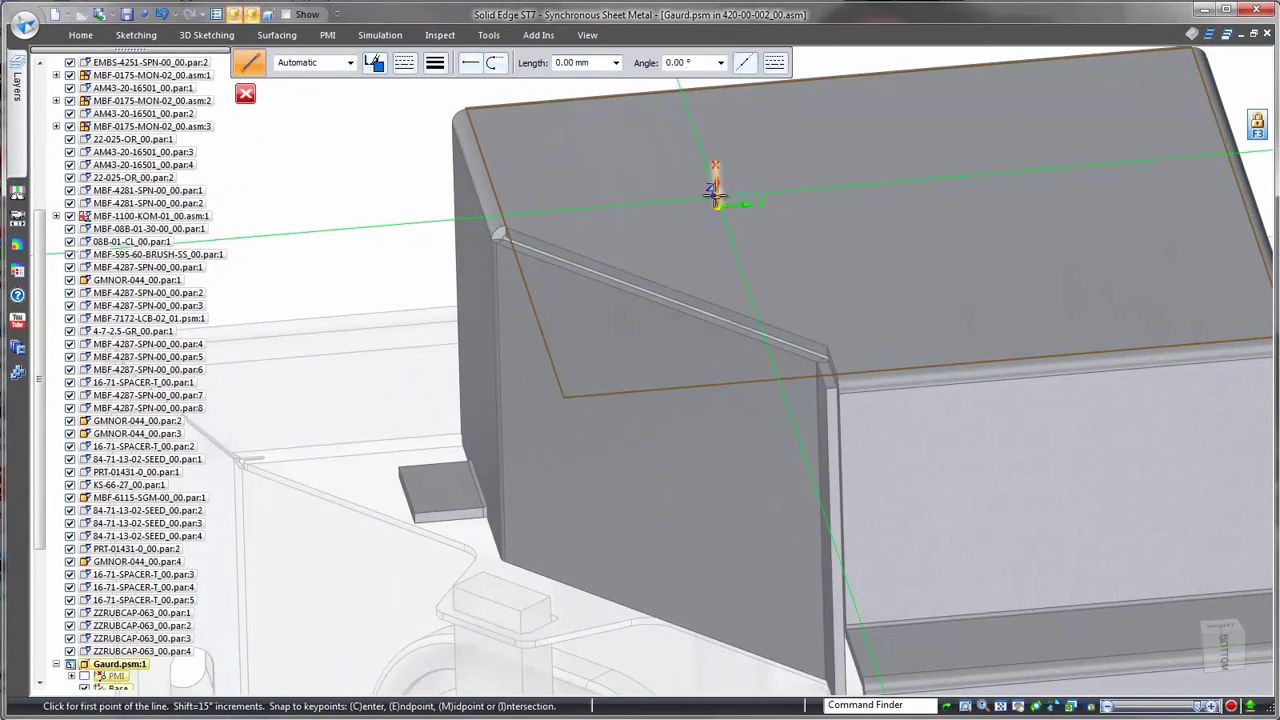
left_click(715, 197)
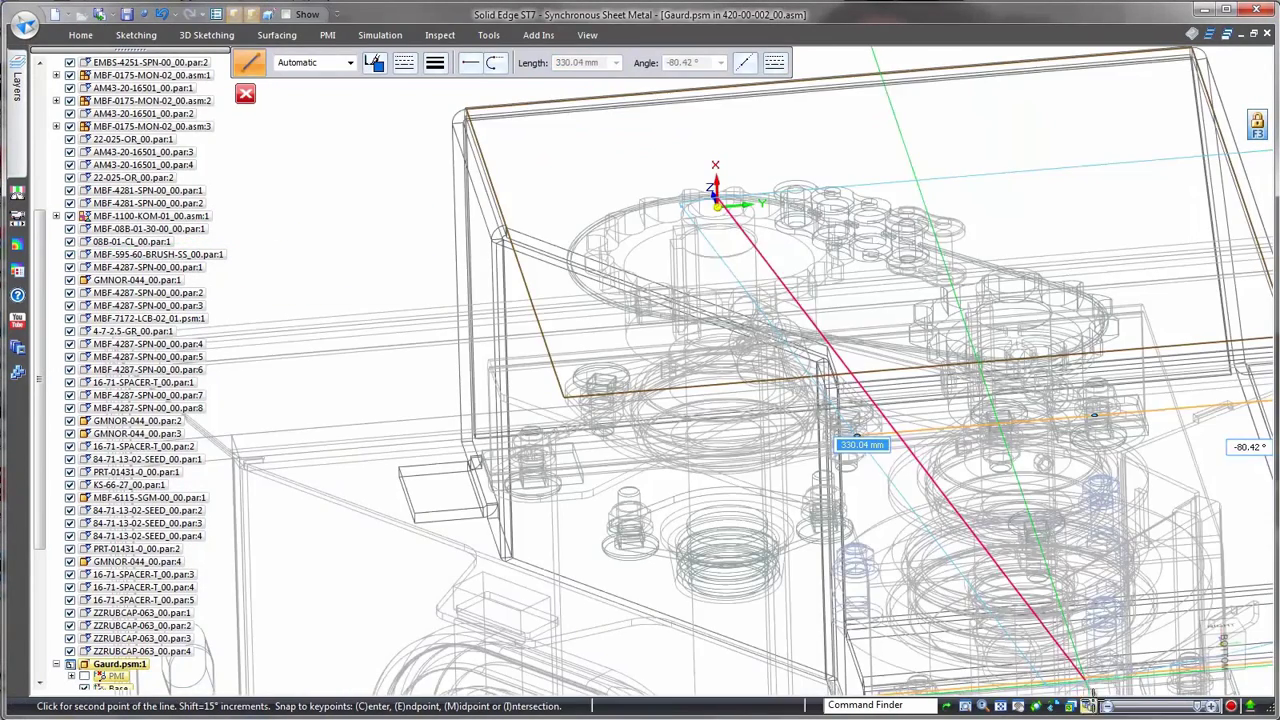
left_click(490, 36)
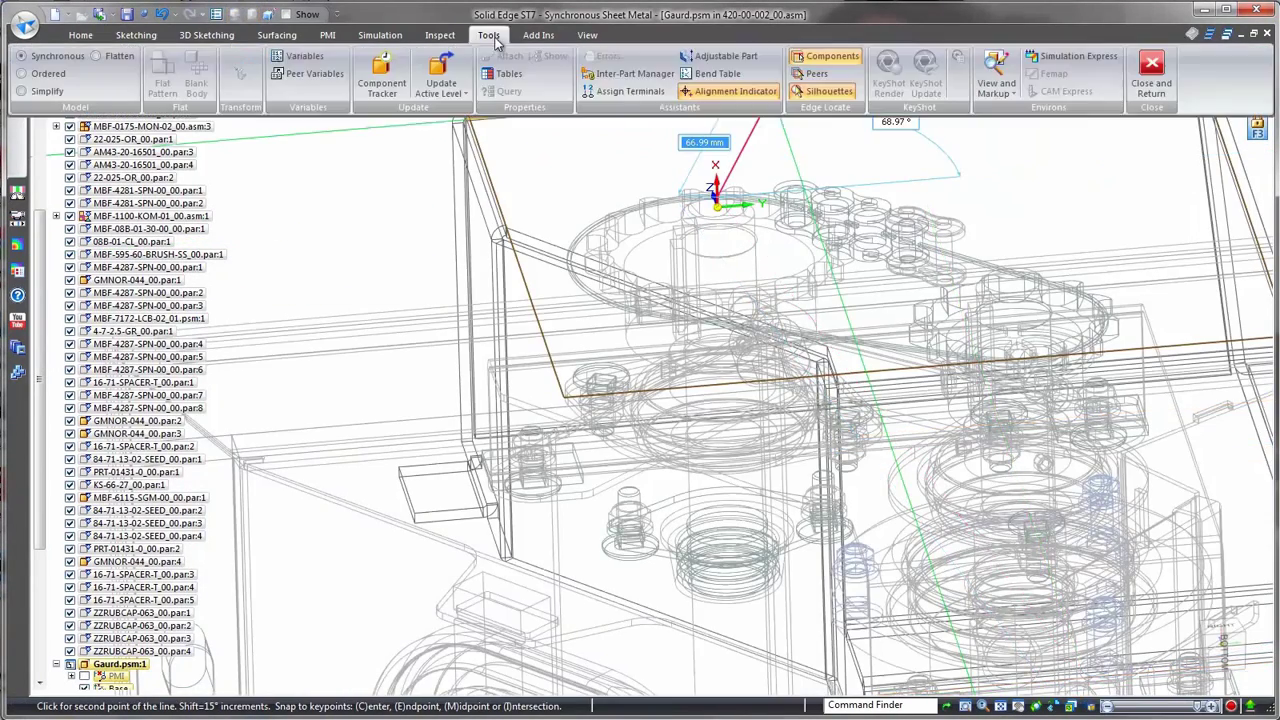
scroll(950, 190, "up", 6)
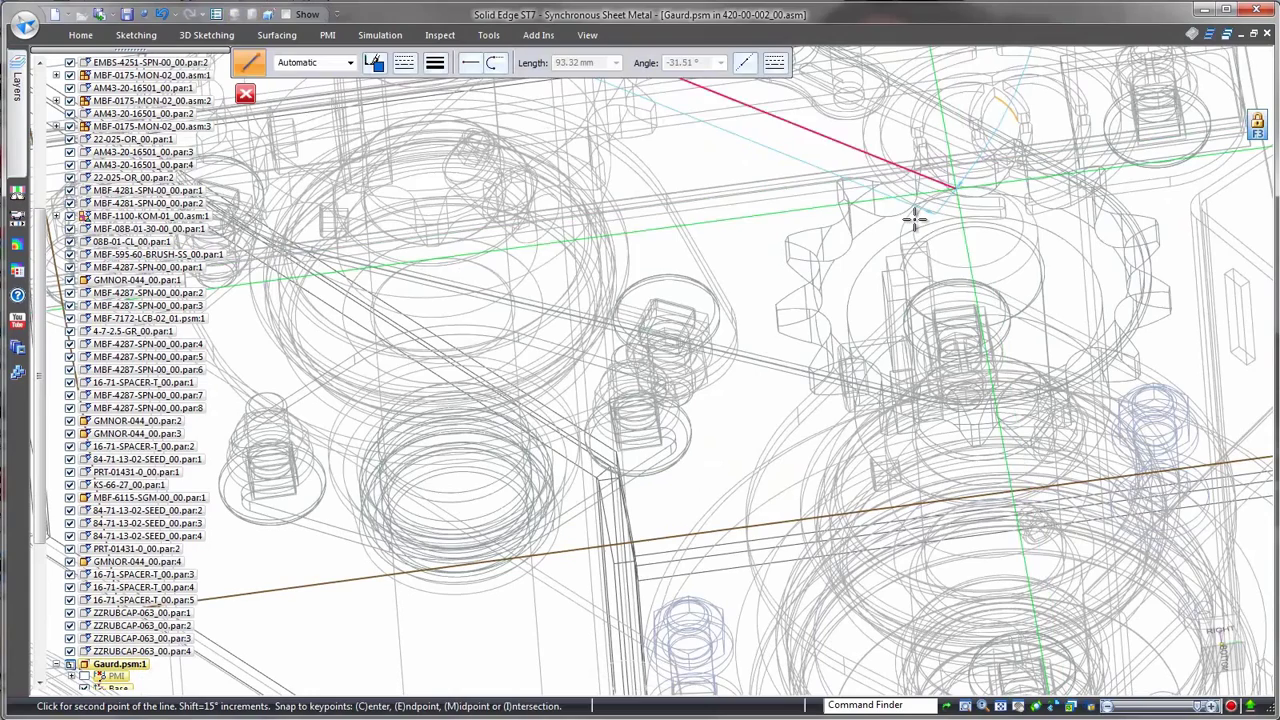
left_click(965, 212)
key("Escape")
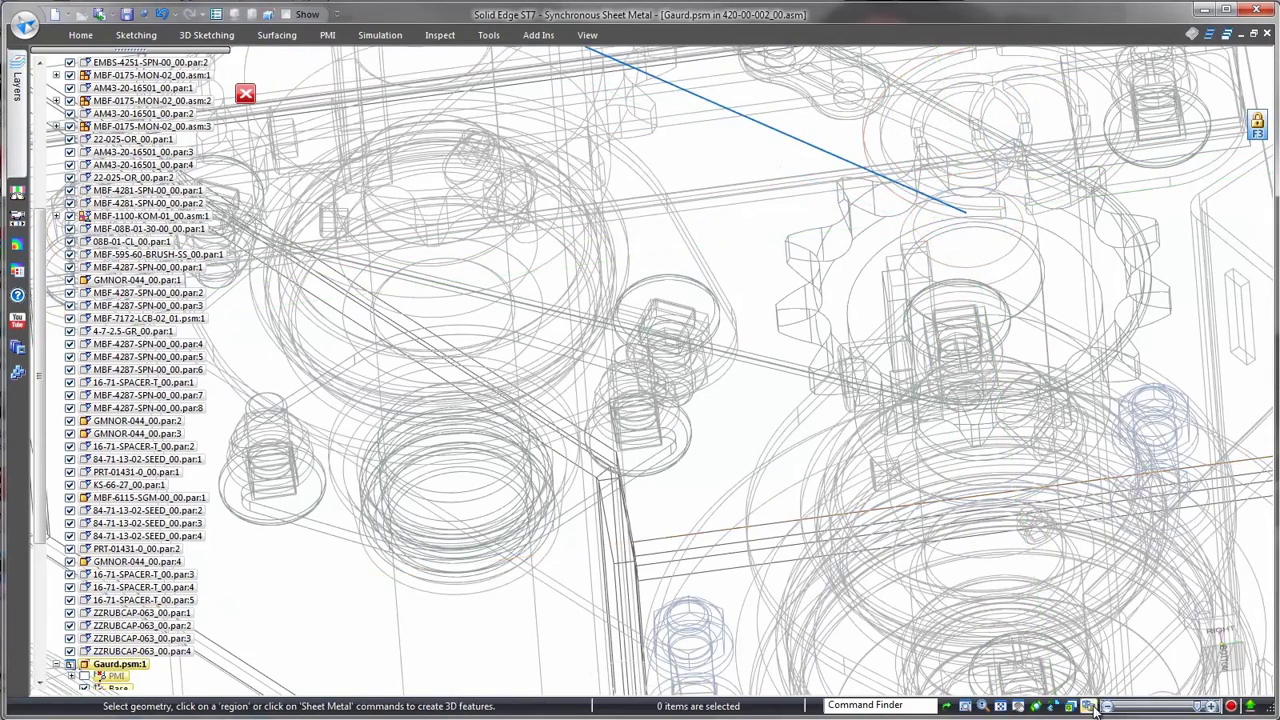
scroll(782, 446, "down", 4)
Create a symmetric offset around the sketched line with 40 mm width, 8 mm radius and offset-arc caps.
left_click(80, 35)
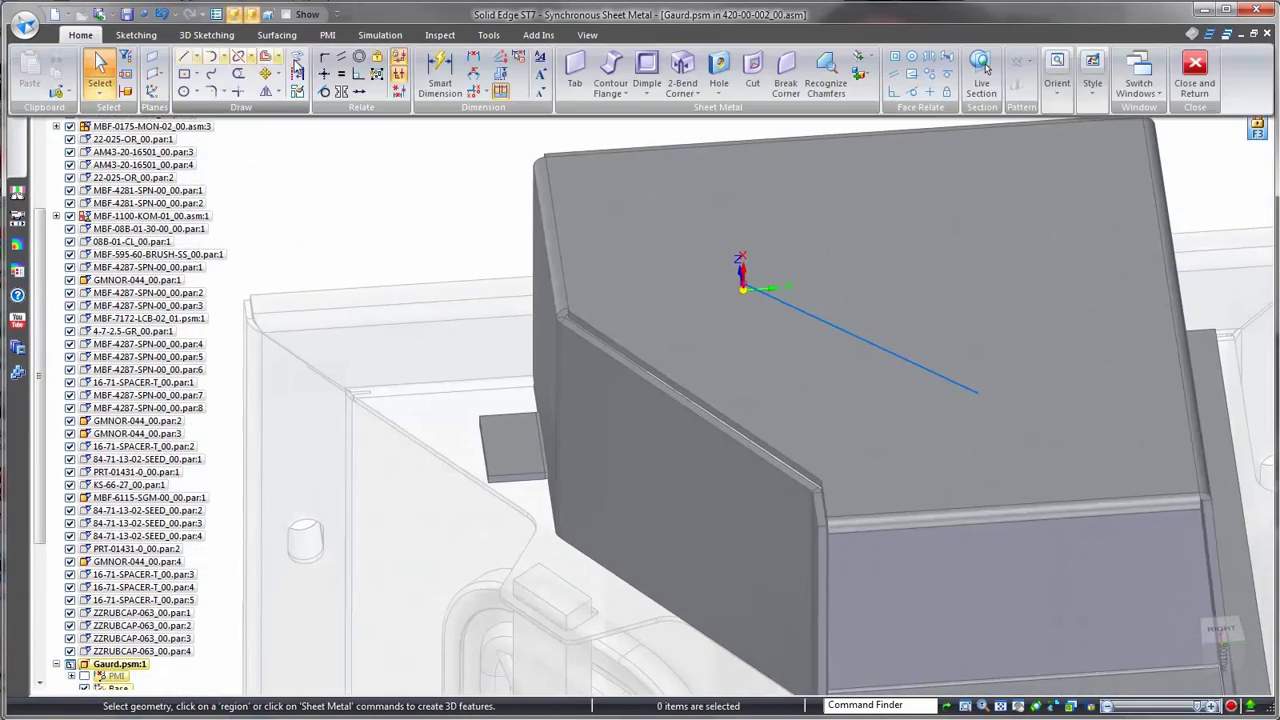
left_click(280, 57)
left_click(292, 96)
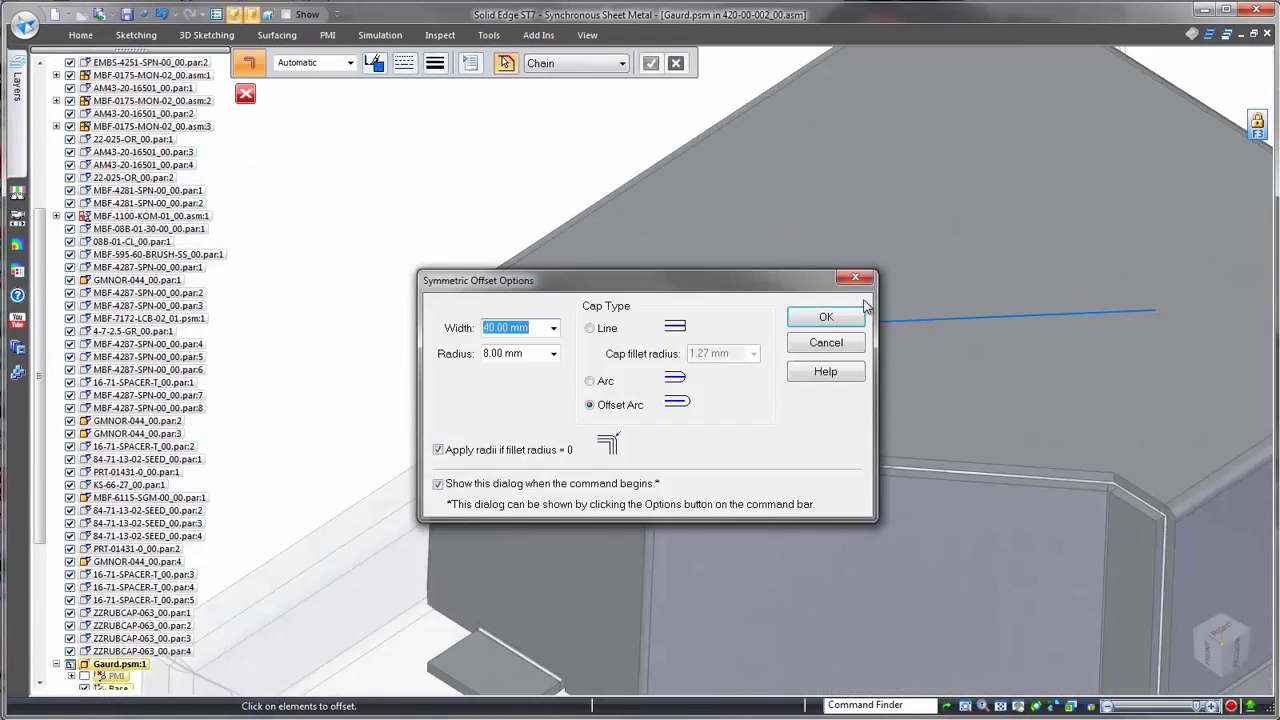
left_click(826, 316)
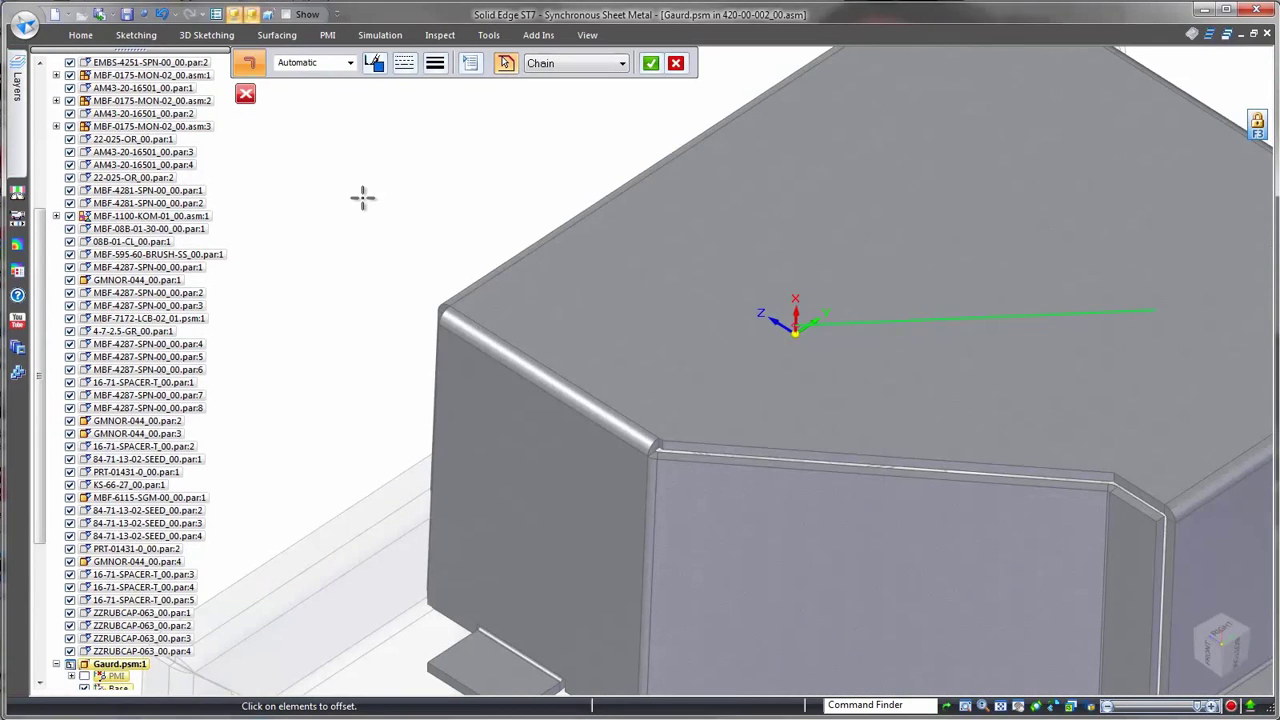
key("Escape")
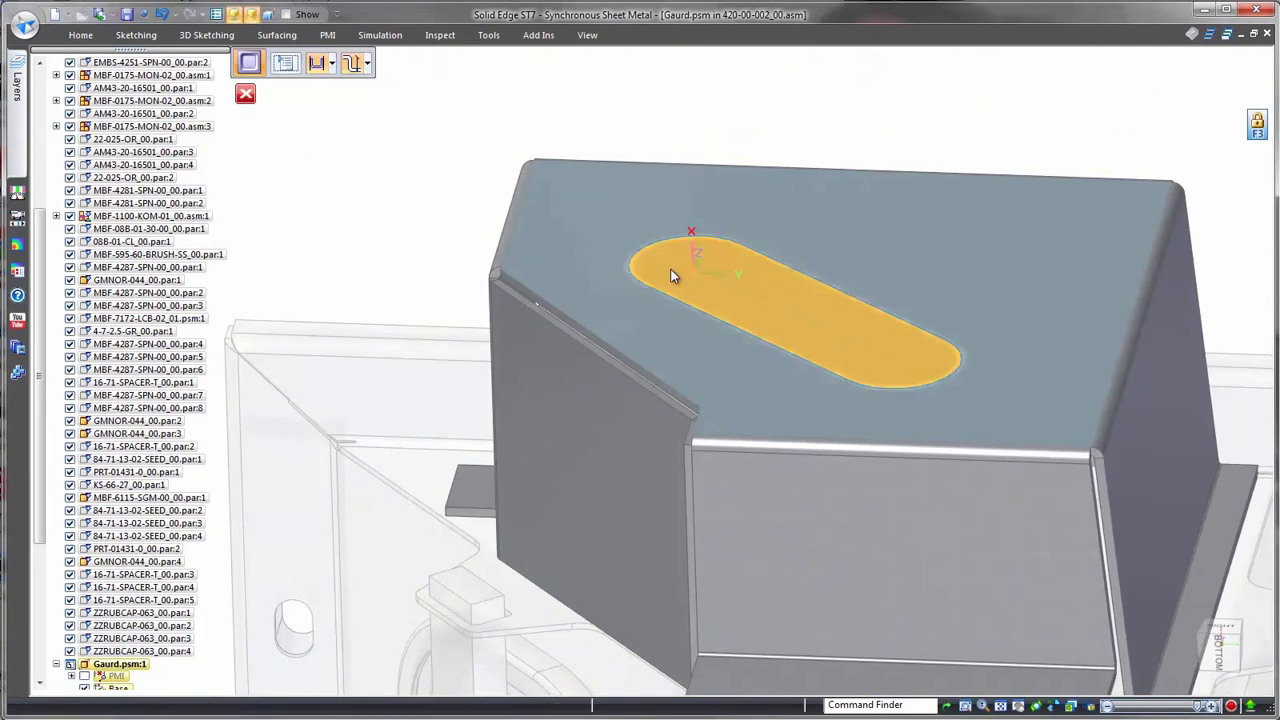
Form a raised dimple from the slot-shaped region on the guard's top face.
left_click(671, 276)
type("50")
key("Return")
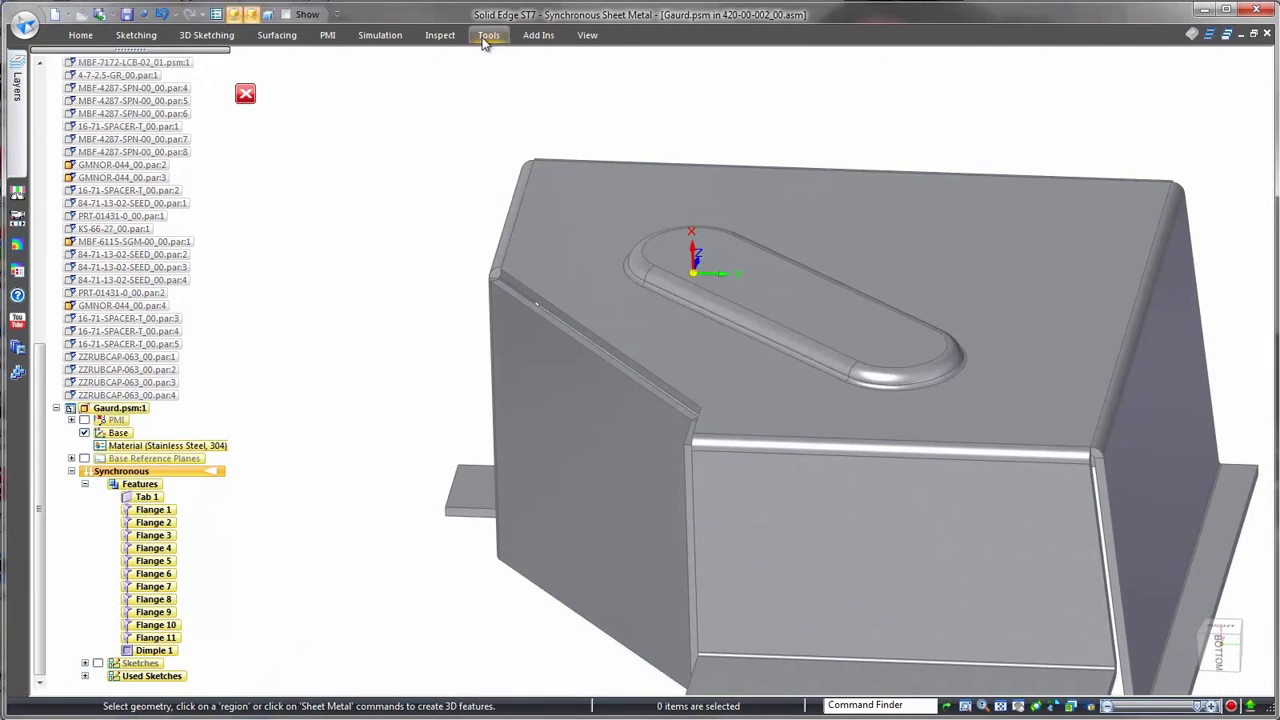
Switch the guard to the flat pattern environment and flatten it from the top face.
left_click(487, 38)
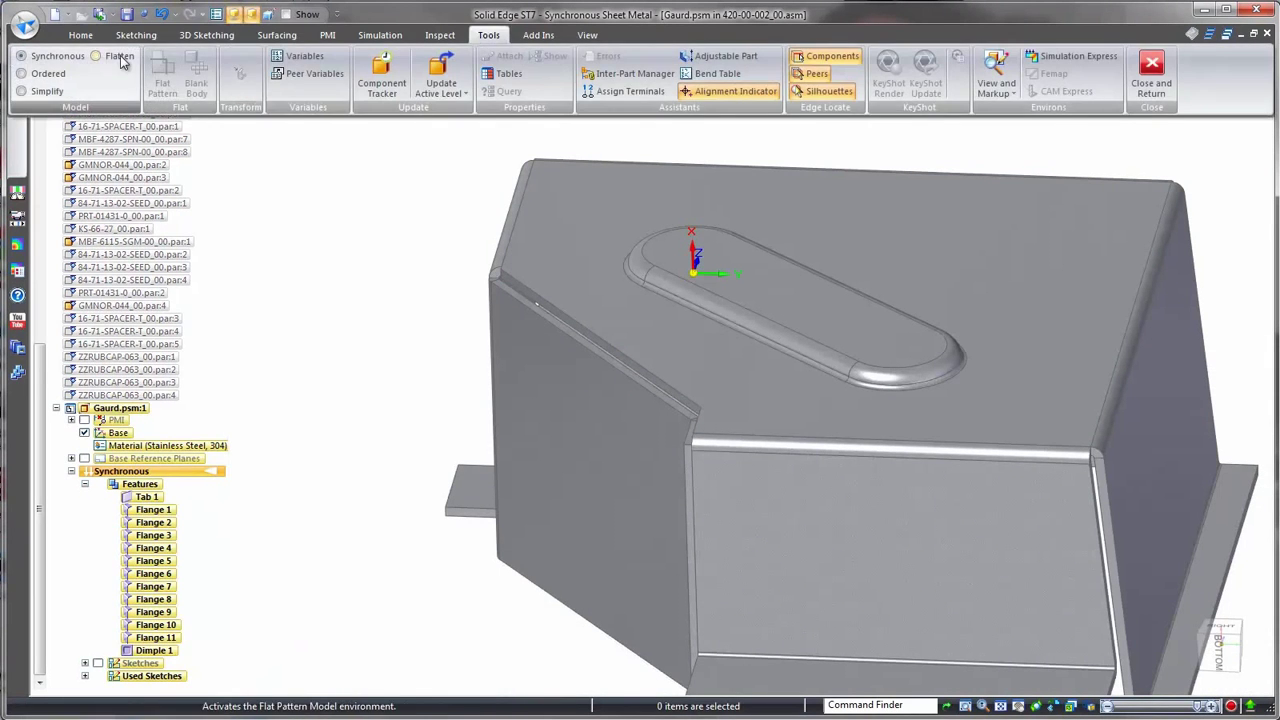
left_click(119, 58)
left_click(789, 173)
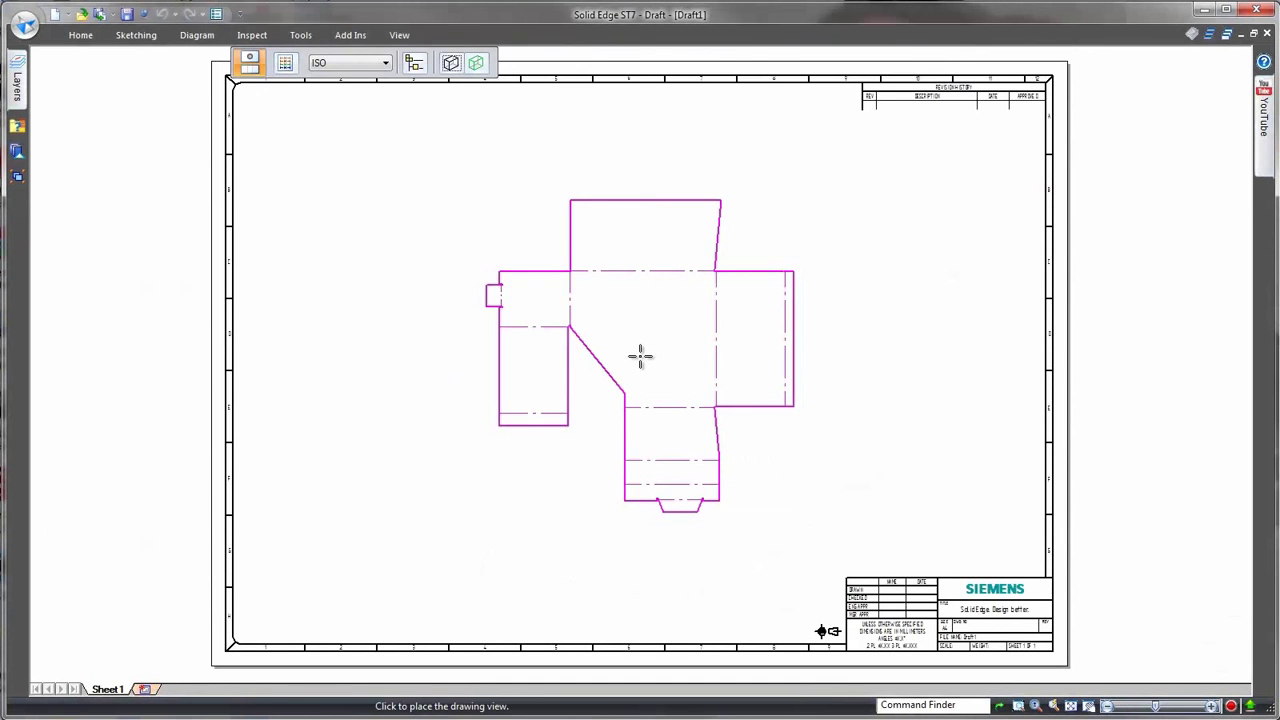
Place the guard's flat pattern view on the draft sheet and add horizontal coordinate dimensions from the lower section's left edge to its corners.
left_click(640, 356)
left_click(602, 93)
left_click(610, 111)
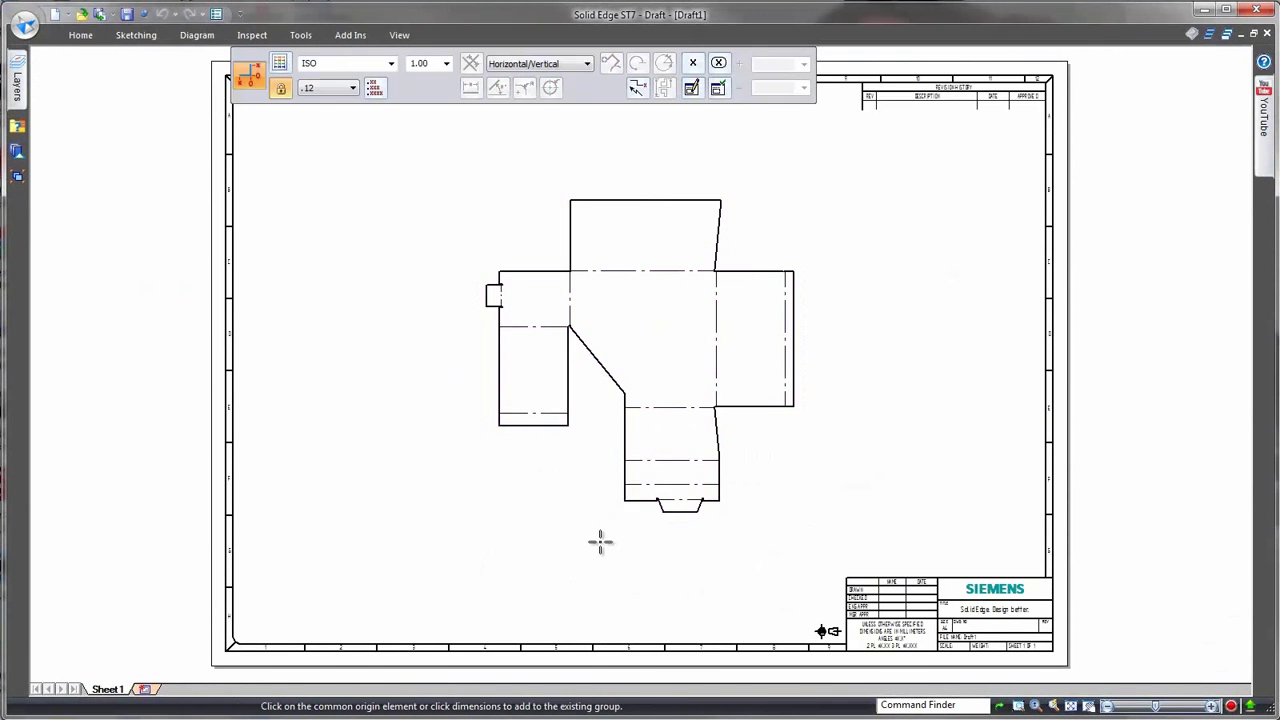
scroll(600, 535, "up", 3)
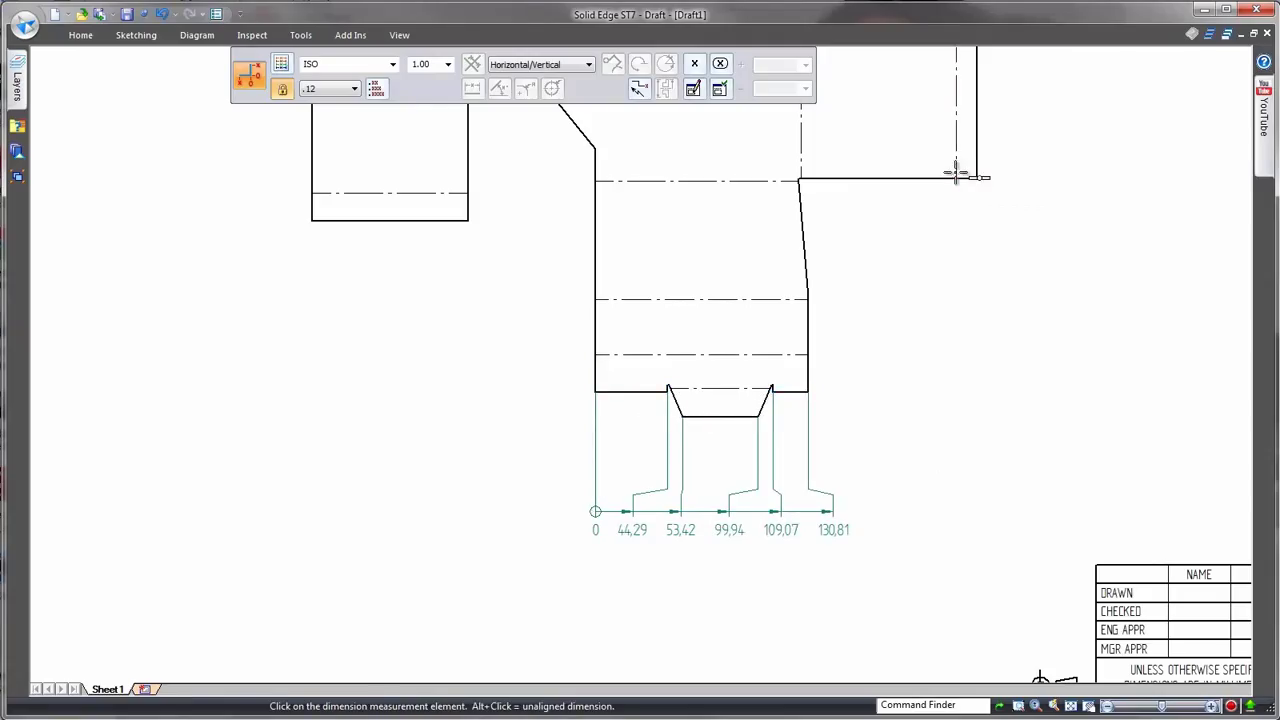
left_click(311, 219)
key("Escape")
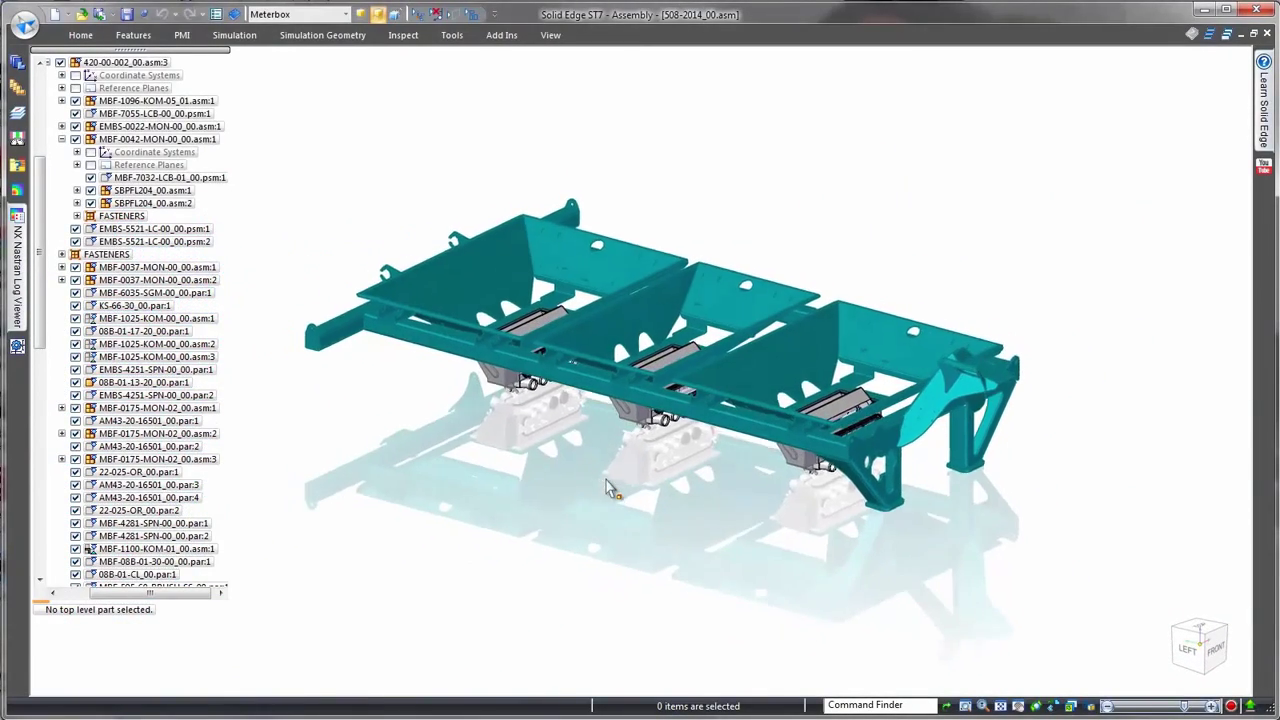
Switch the machine assembly to the Hopper display configuration.
left_click(347, 15)
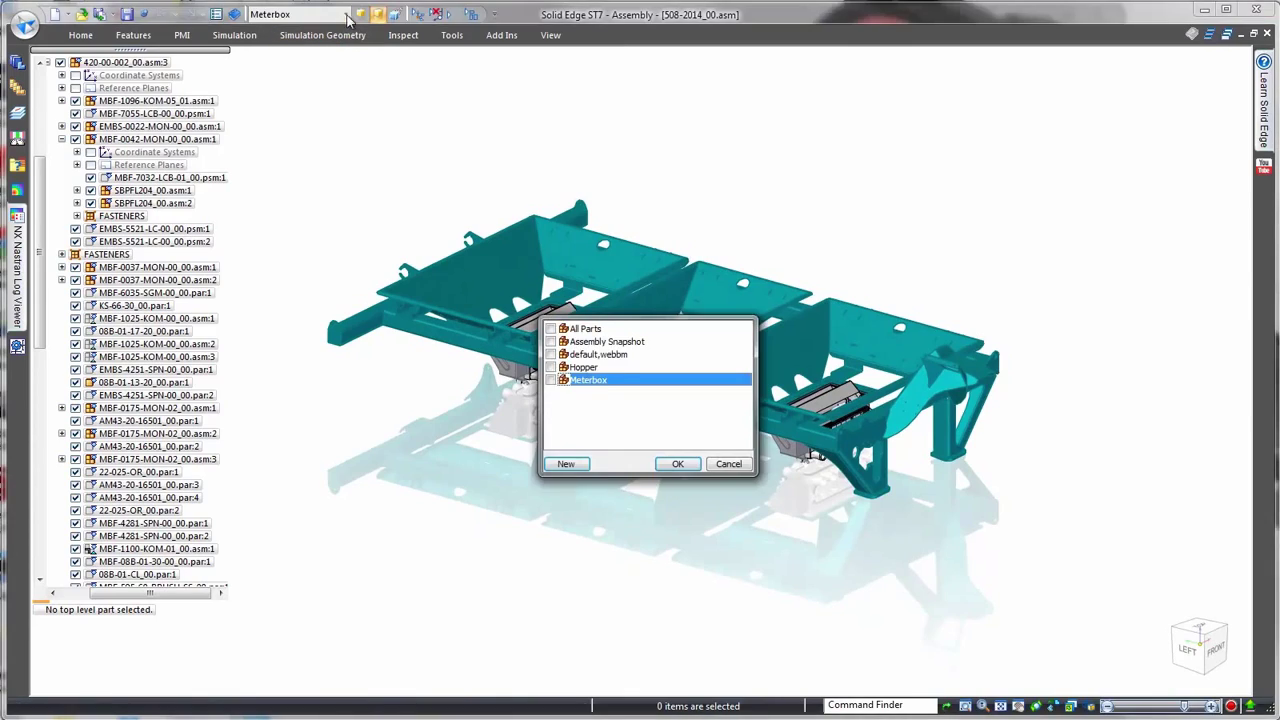
left_click(584, 367)
left_click(677, 464)
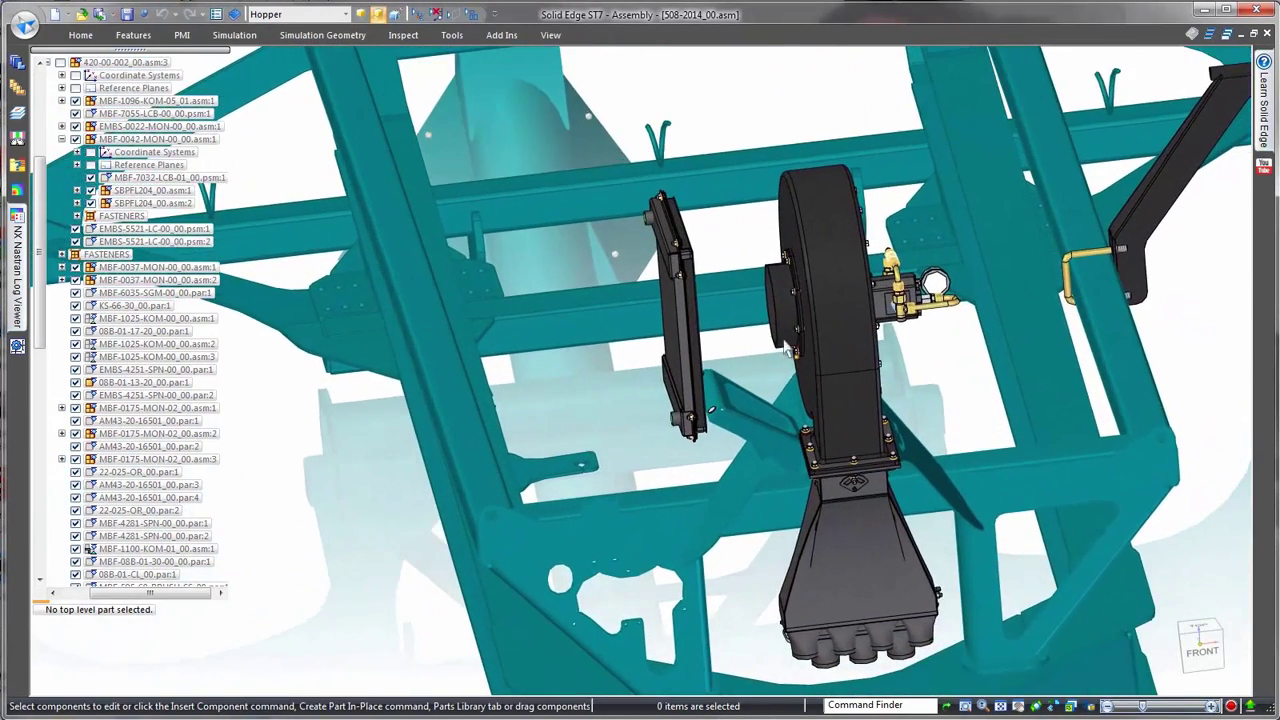
Open the FAN-1006-KOM-00_00.asm subassembly in place and edit its Fan Blower Duct.psm part.
right_click(787, 343)
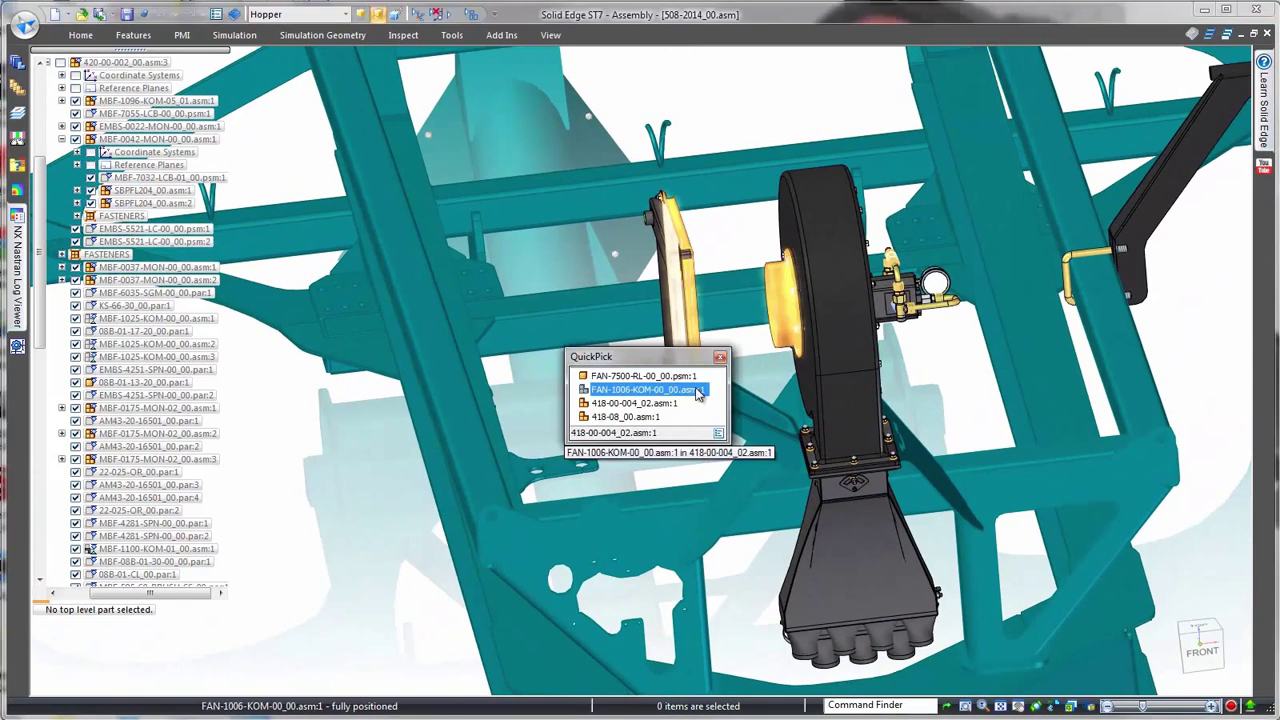
left_click(648, 389)
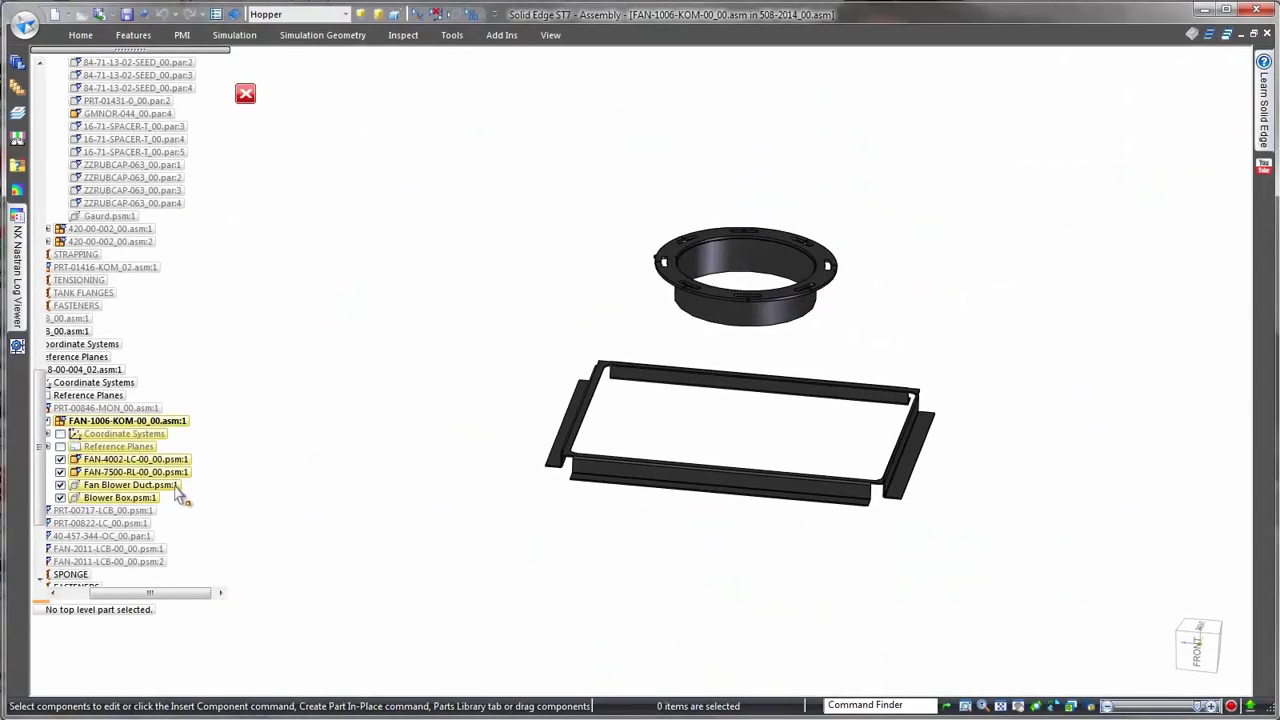
left_click(130, 485)
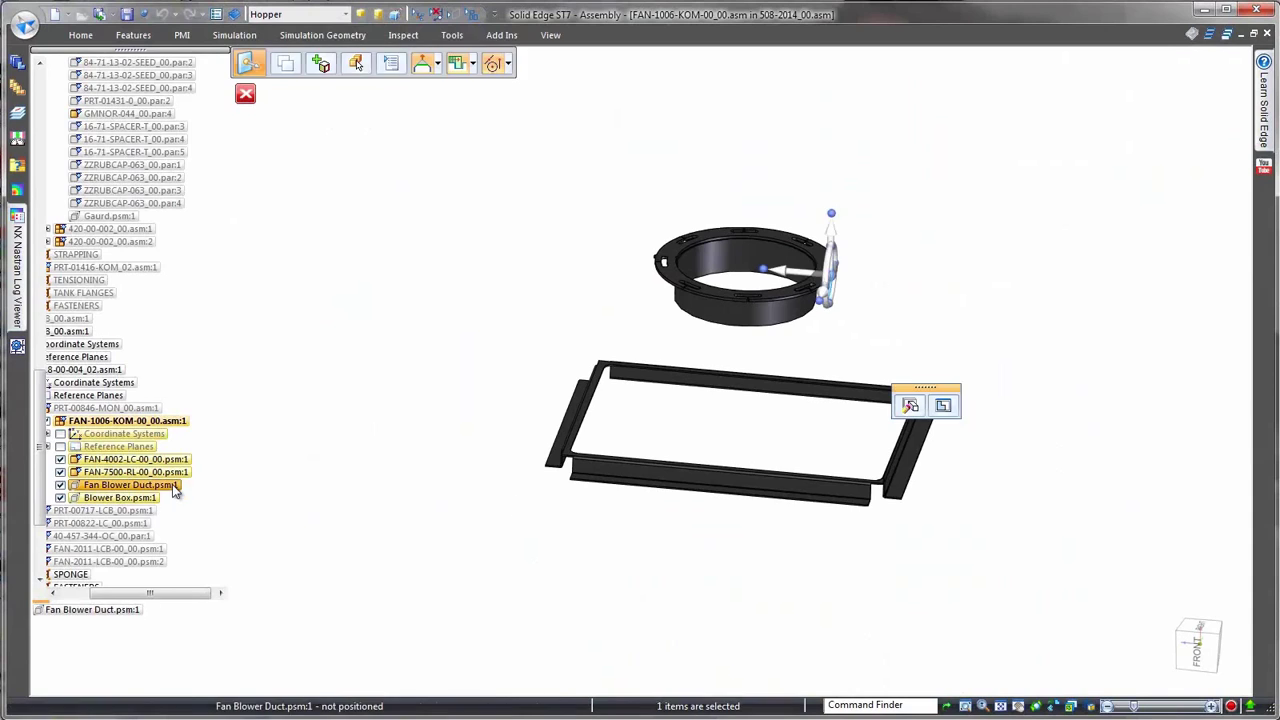
left_click(945, 406)
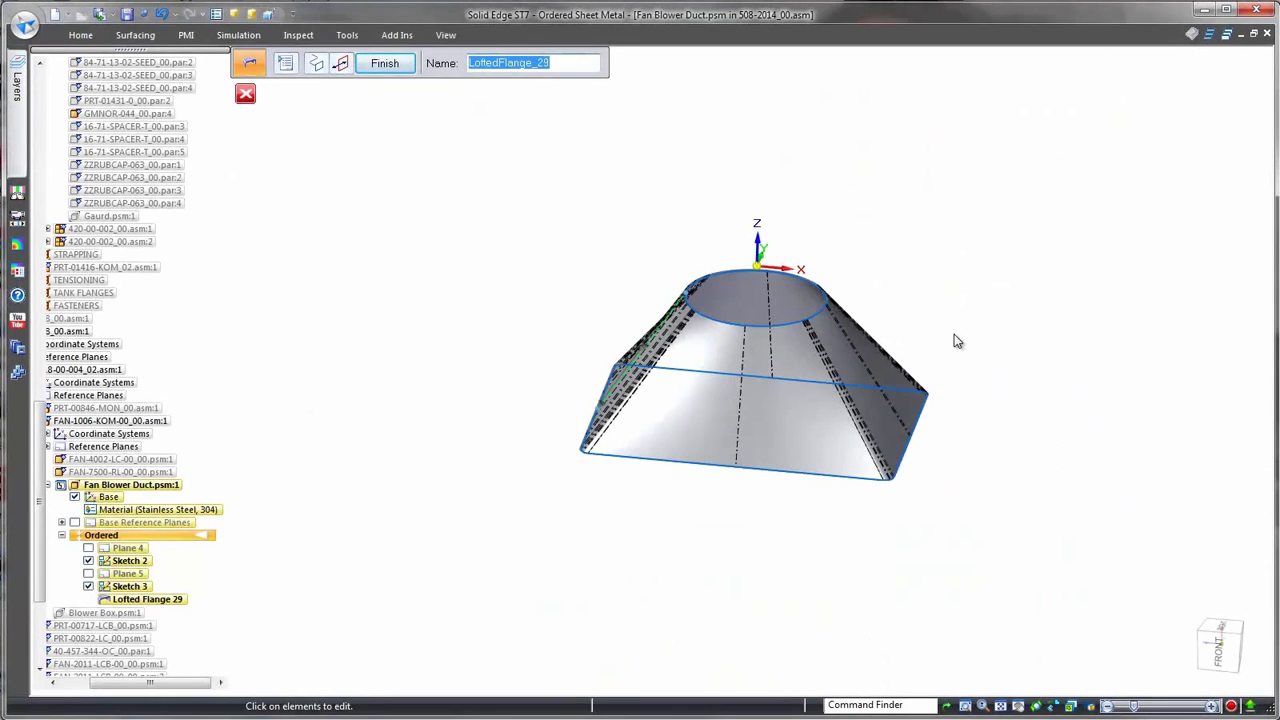
Finish the lofted flange between the duct's round and rectangular sketches and generate its flat pattern.
key("Return")
right_click(474, 157)
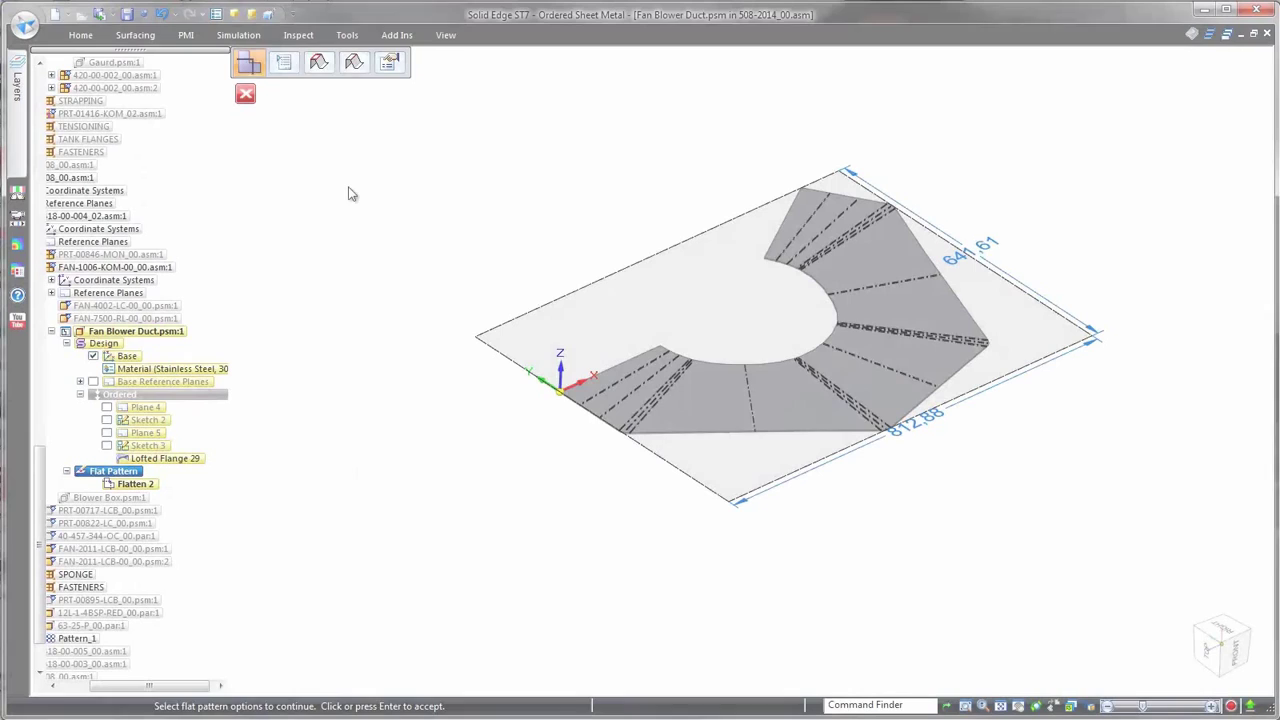
key("Escape")
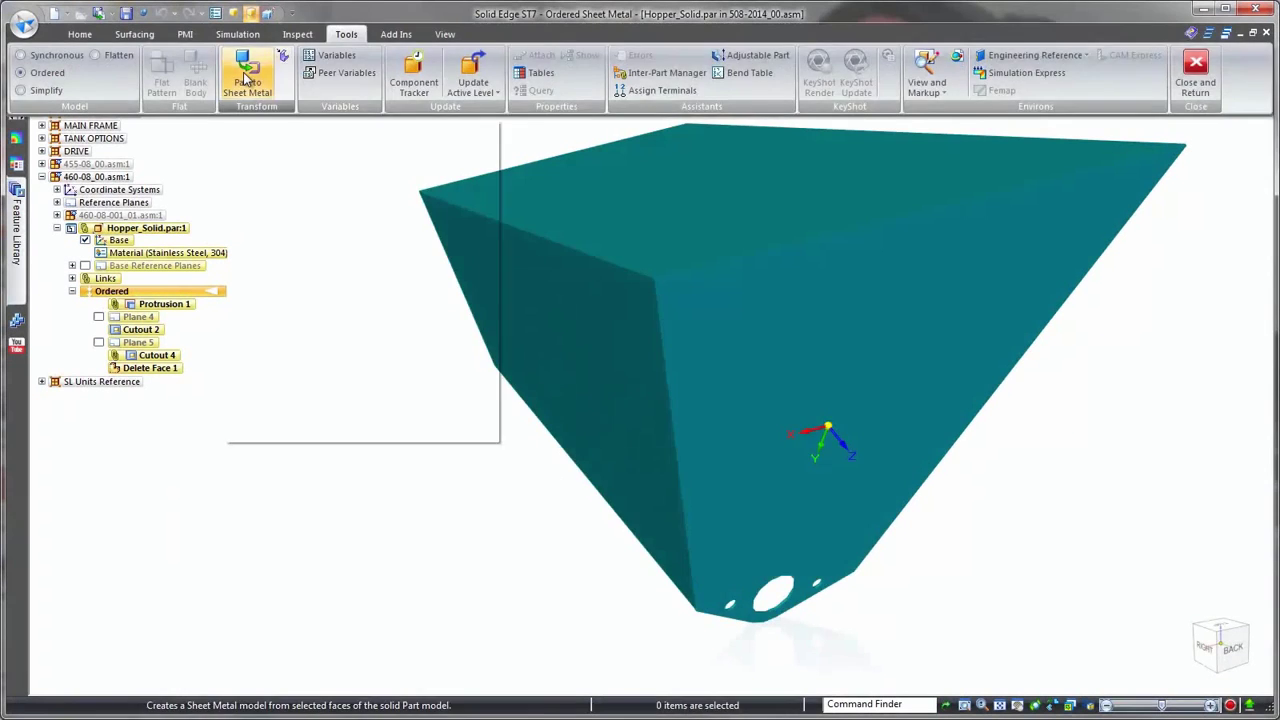
Convert the Hopper_Solid part to 3 mm sheet metal with no corner treatment, bending at the slanted edge of the end wall.
left_click(249, 80)
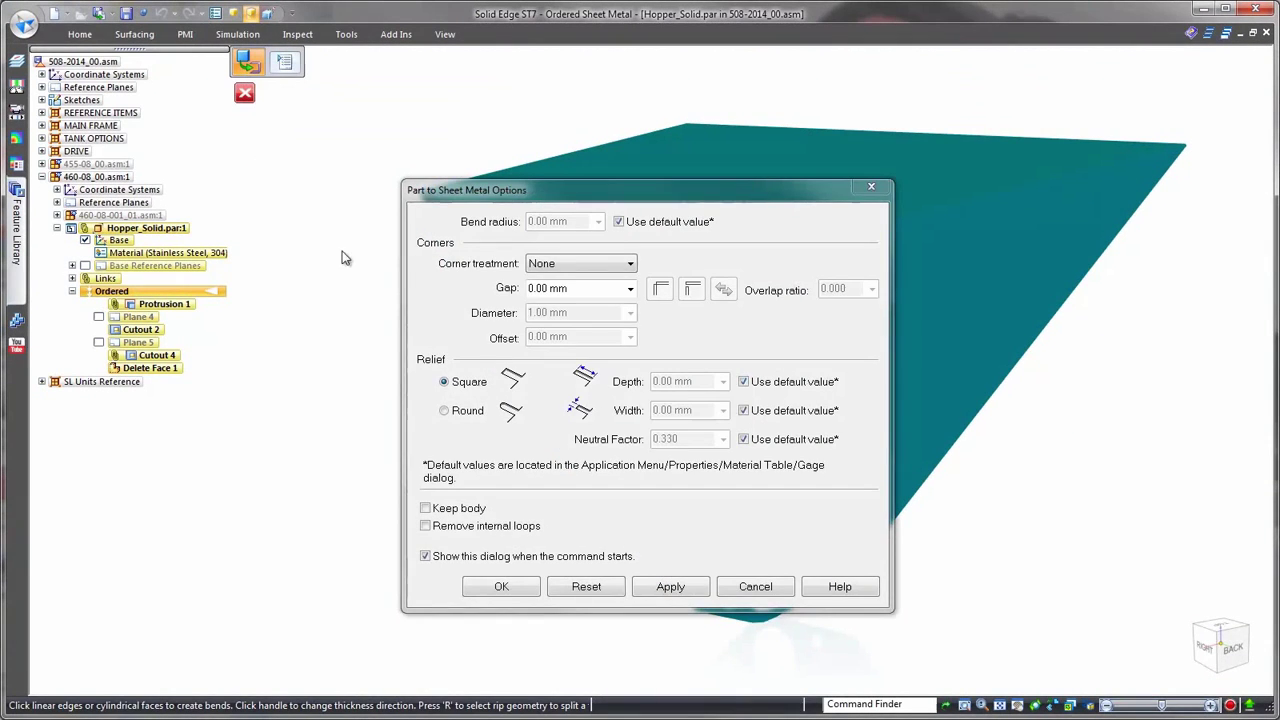
left_click(505, 590)
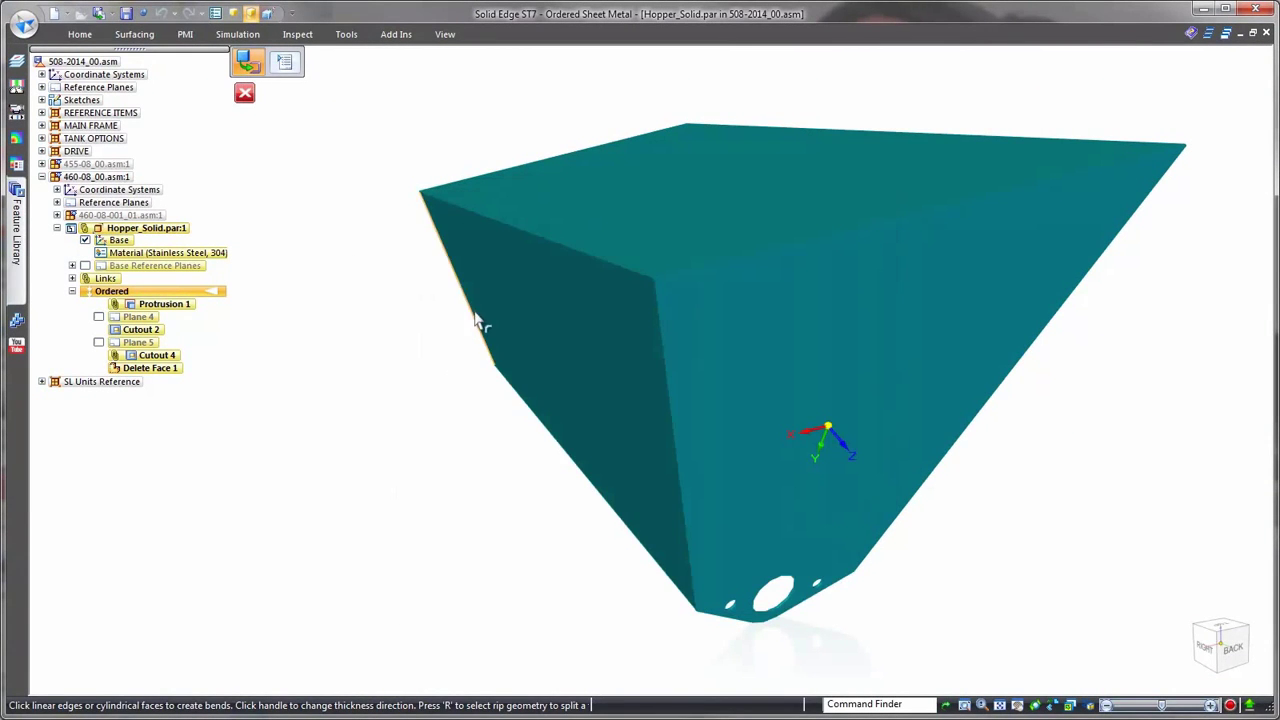
left_click(476, 320)
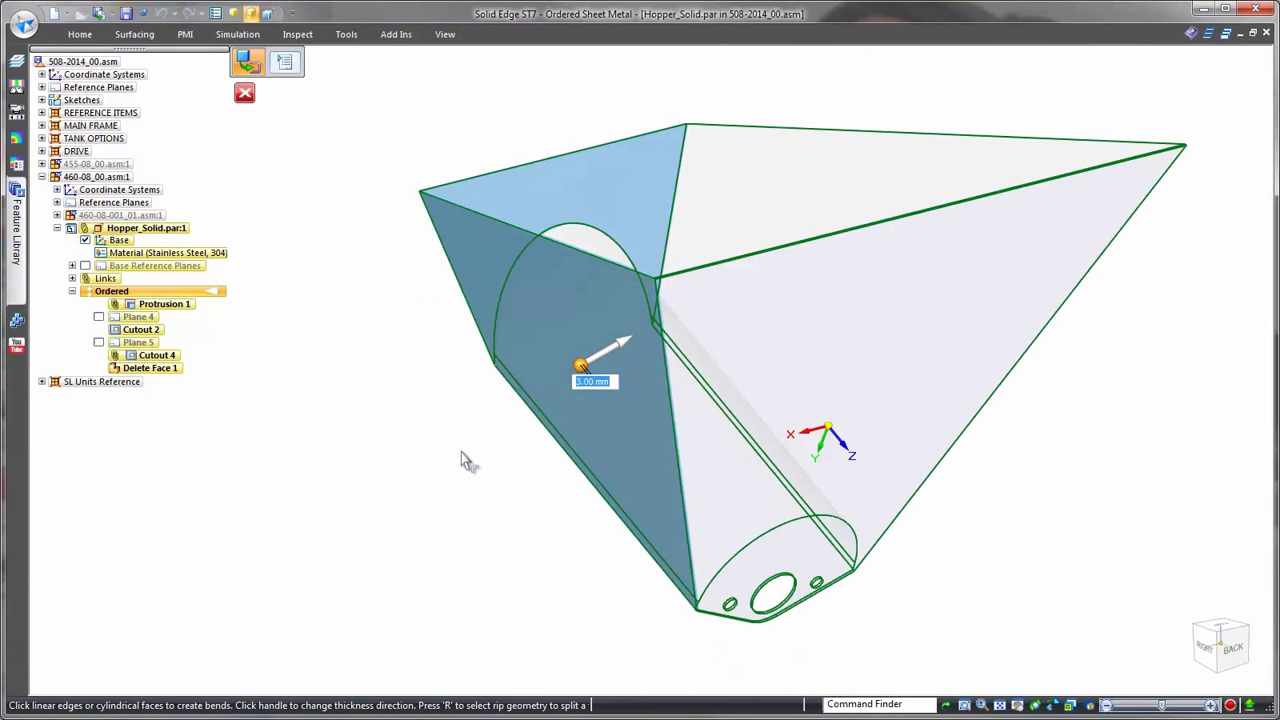
right_click(1063, 414)
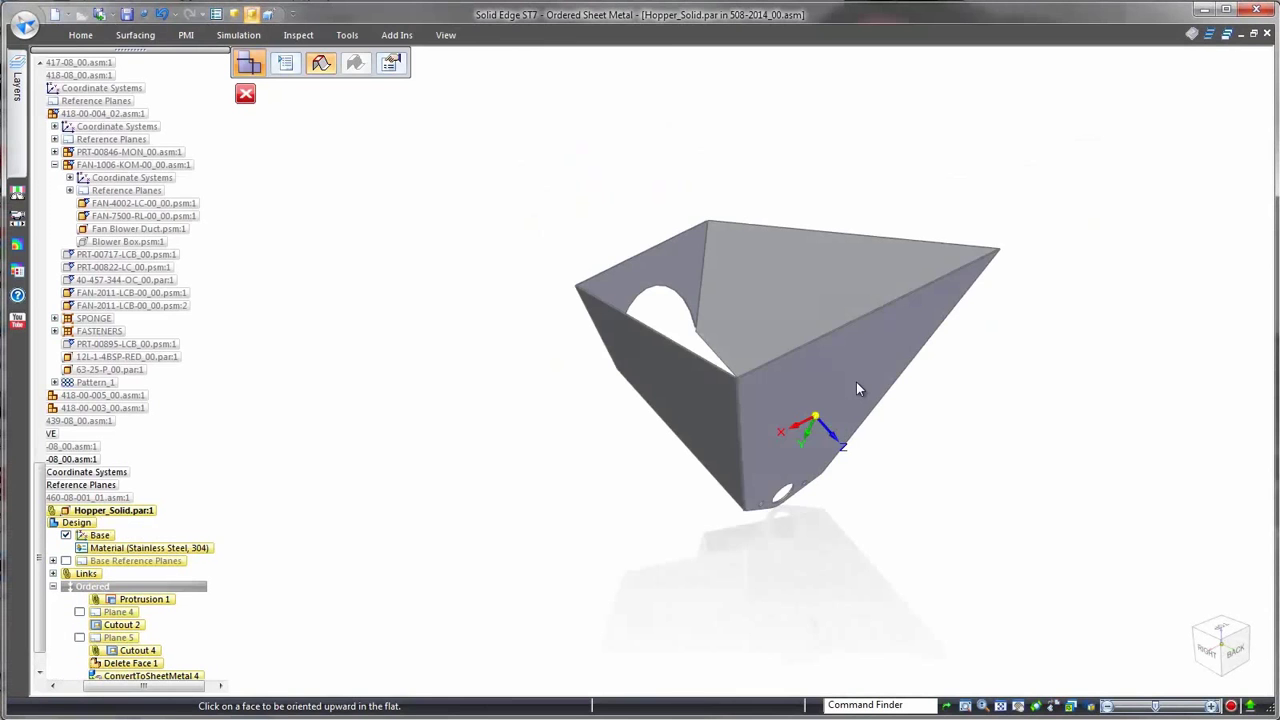
Flatten the converted hopper with the outer face of its side wall oriented upward and aligned to that wall's upper edge.
left_click(856, 382)
left_click(840, 335)
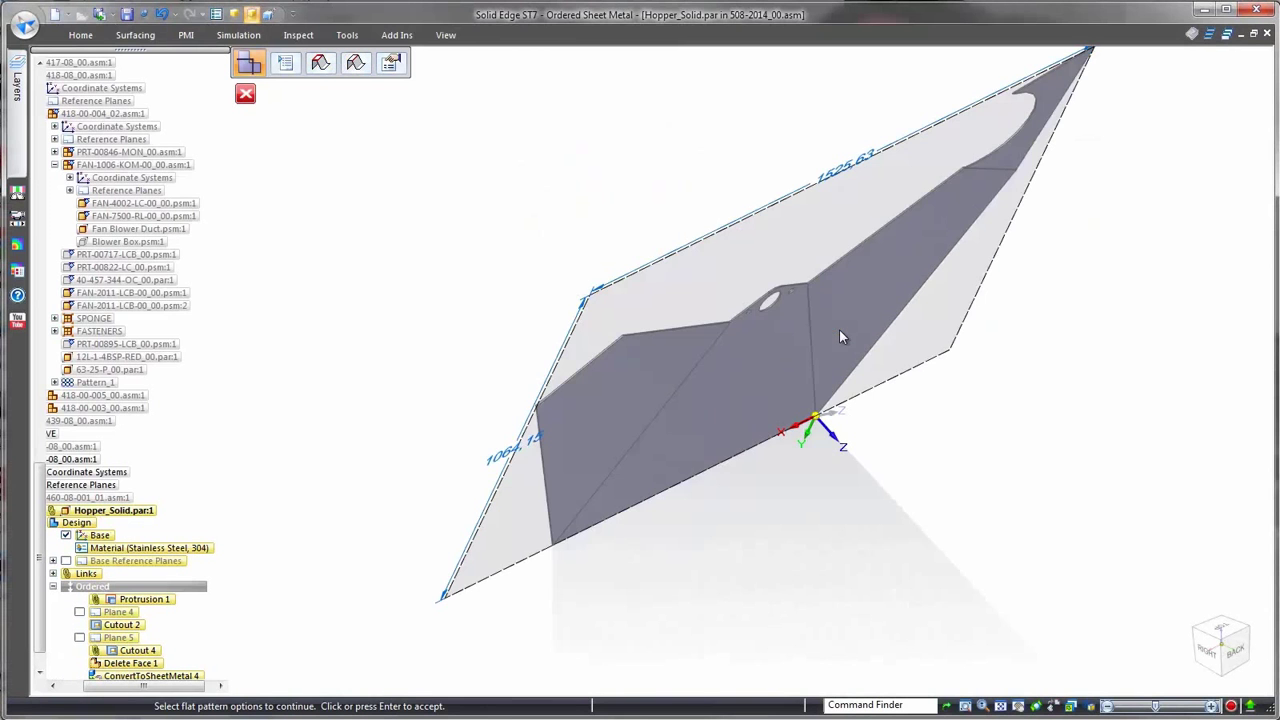
left_click(784, 560)
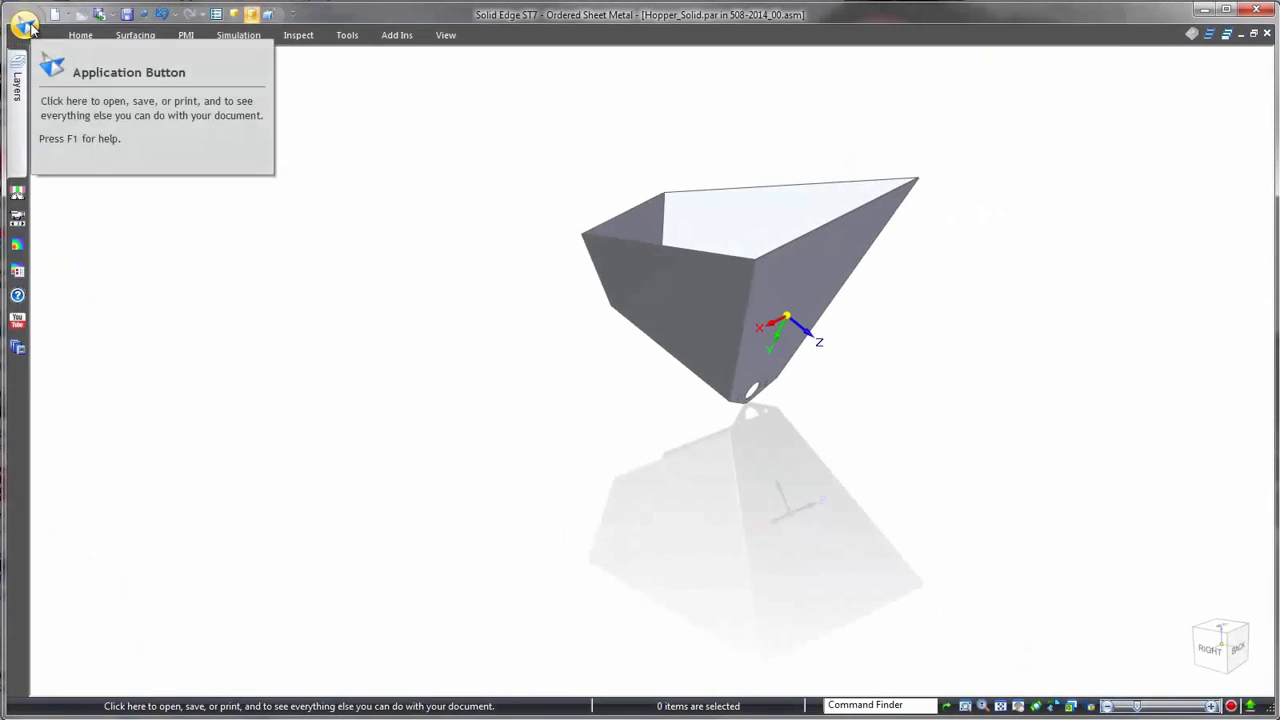
Save the hopper's flattened copy as a DXF file, reviewing the layer, bend data and font mapping export options.
left_click(28, 25)
mouse_move(51, 177)
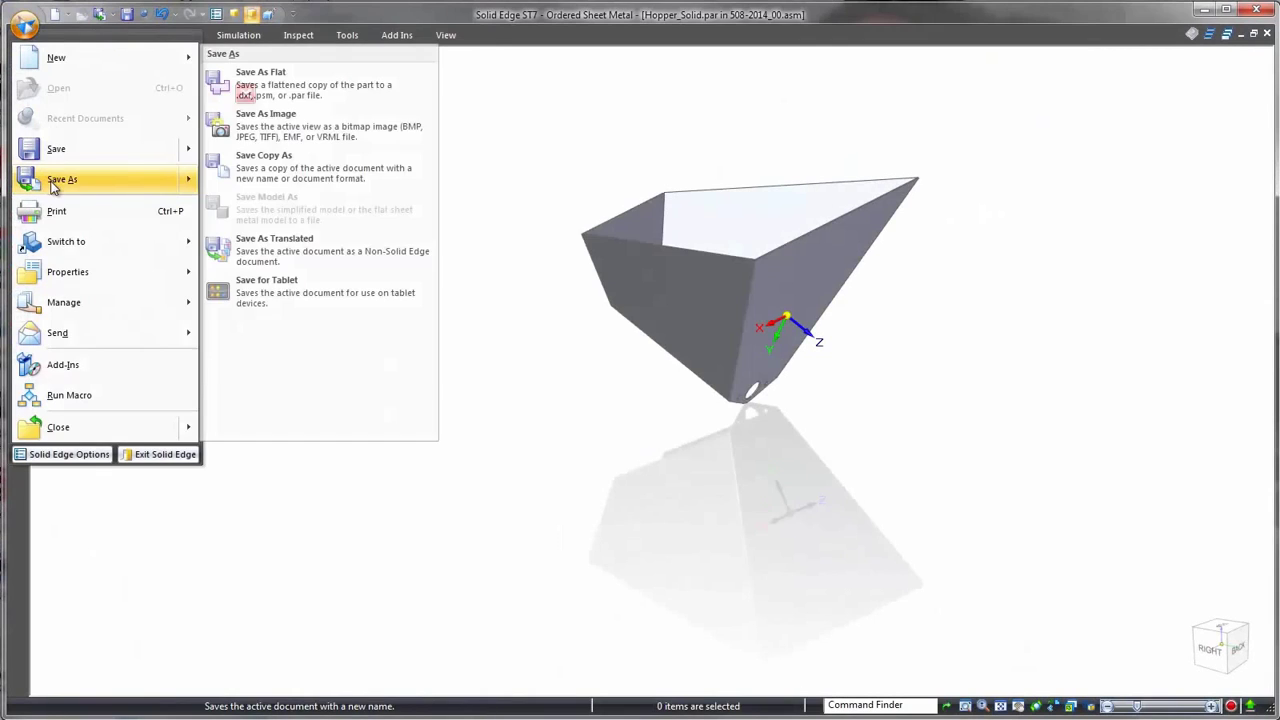
left_click(243, 88)
left_click(753, 545)
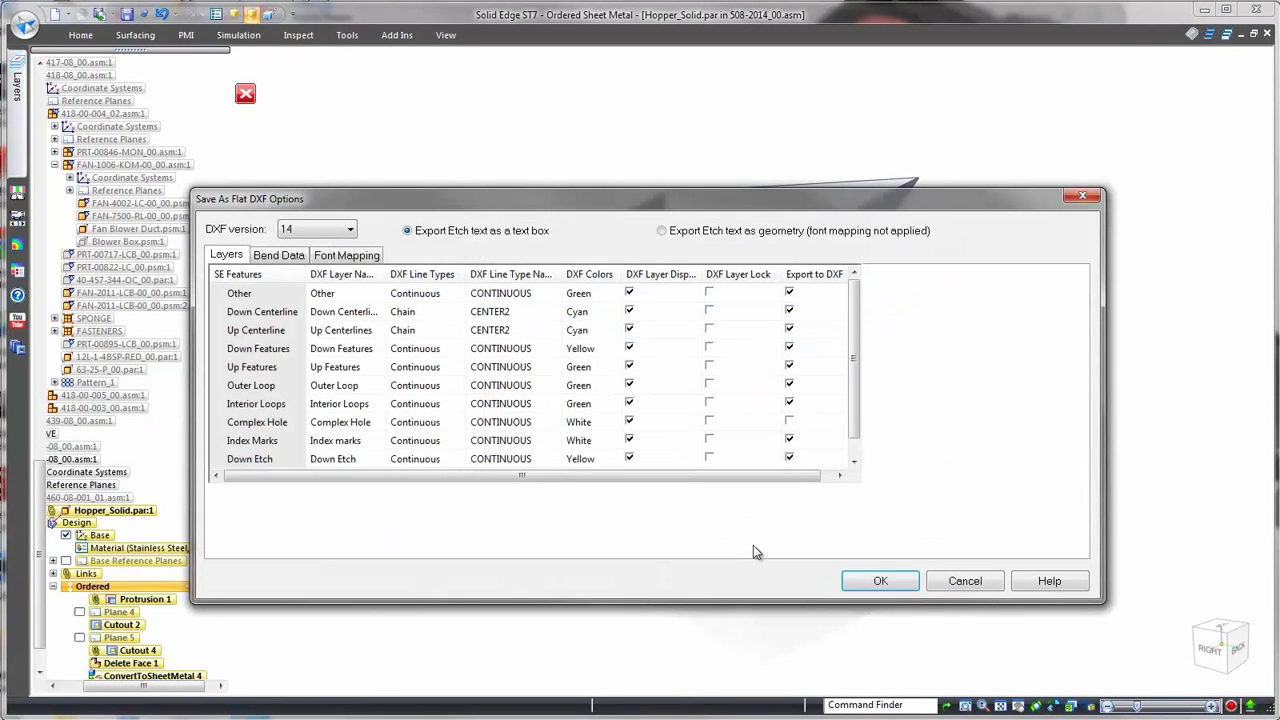
left_click(278, 255)
left_click(343, 256)
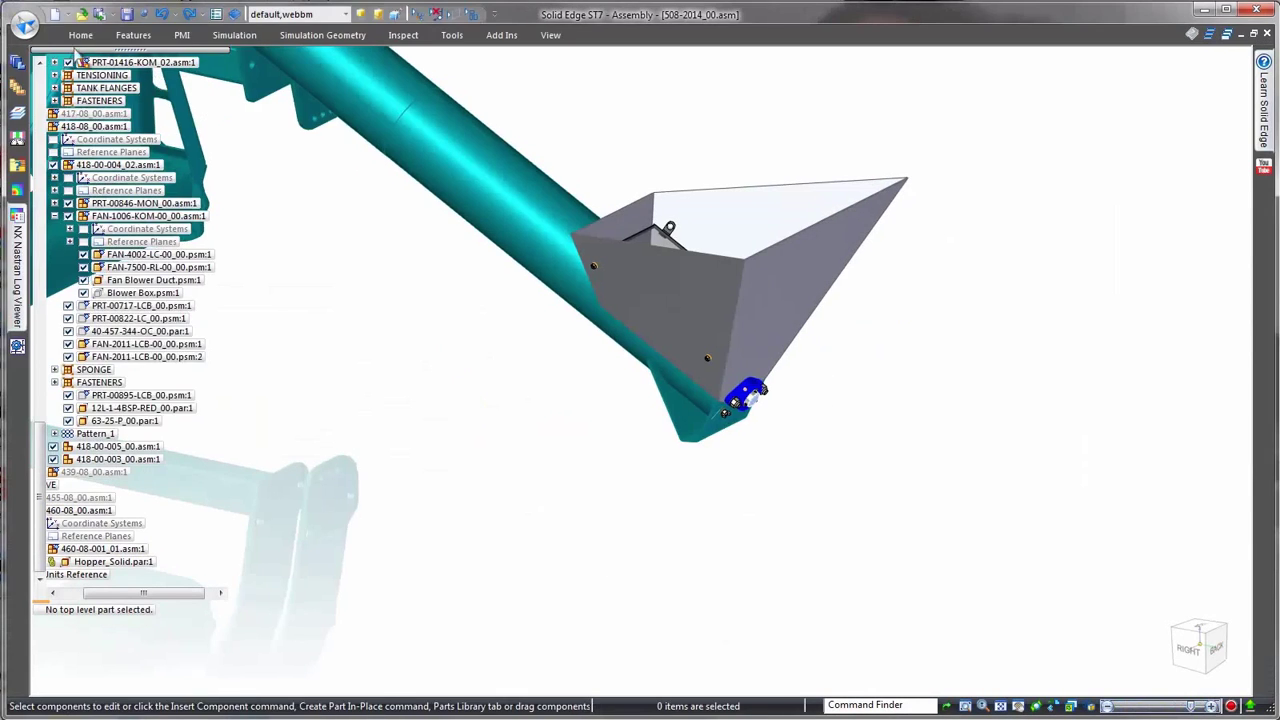
Open the exported Hopper_Solid flat DXF from the Documents library, changing the file type filter to list it.
left_click(28, 25)
left_click(51, 86)
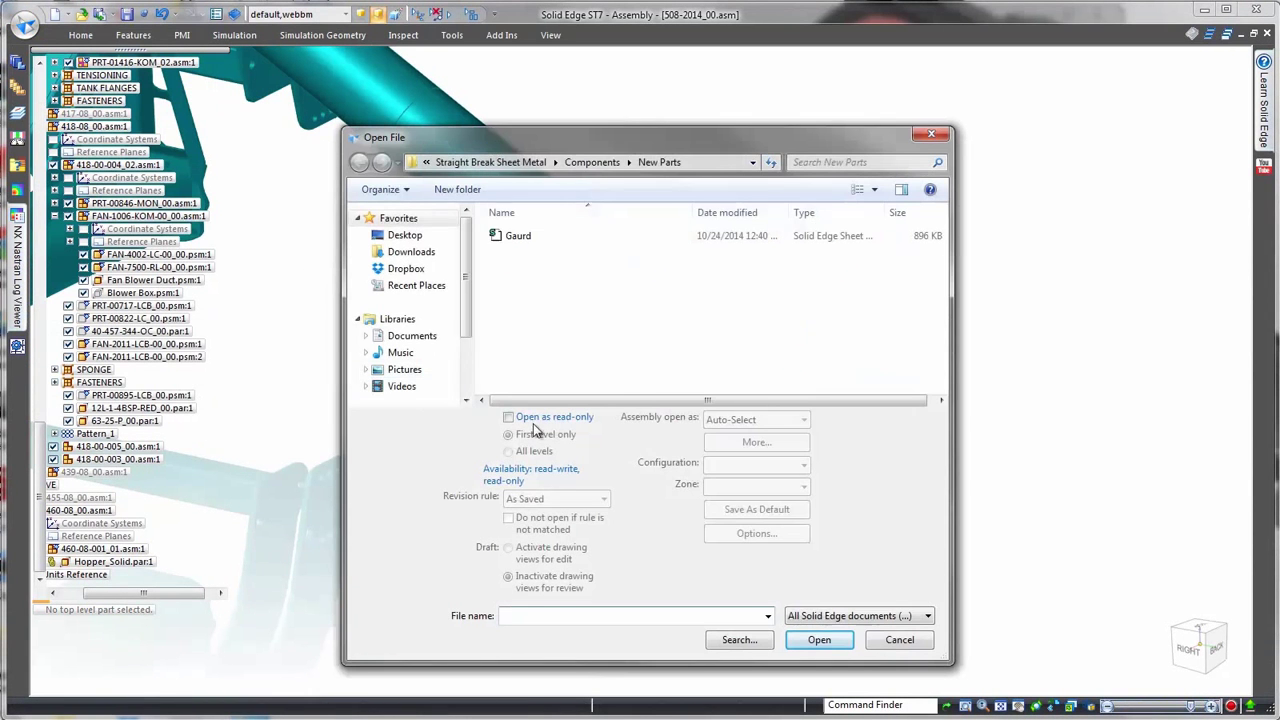
left_click(412, 336)
left_click(928, 615)
left_click(903, 418)
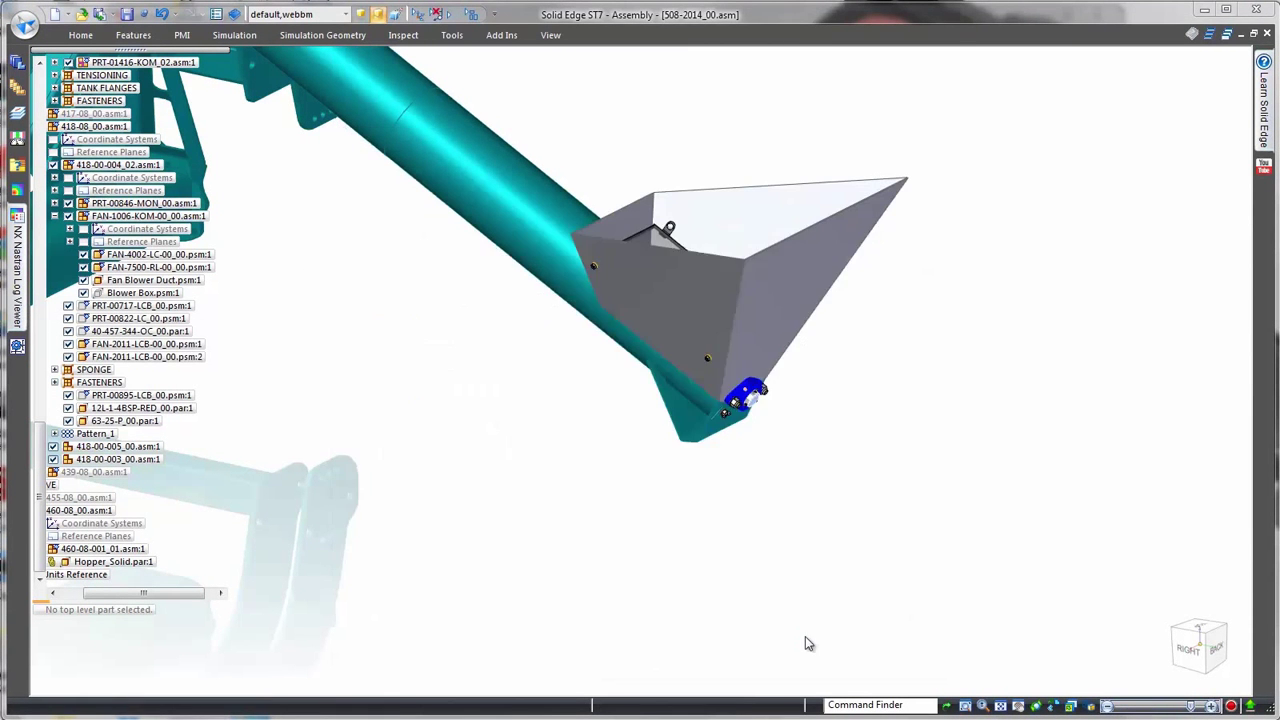
left_click(779, 534)
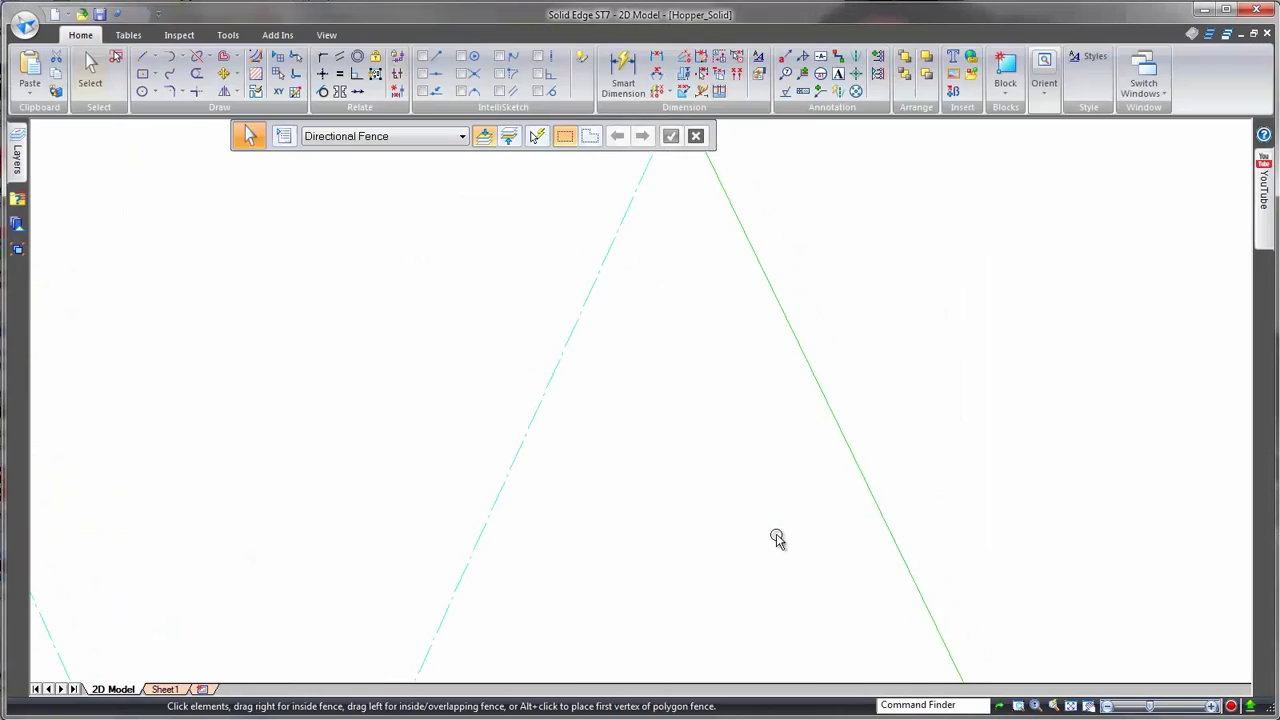